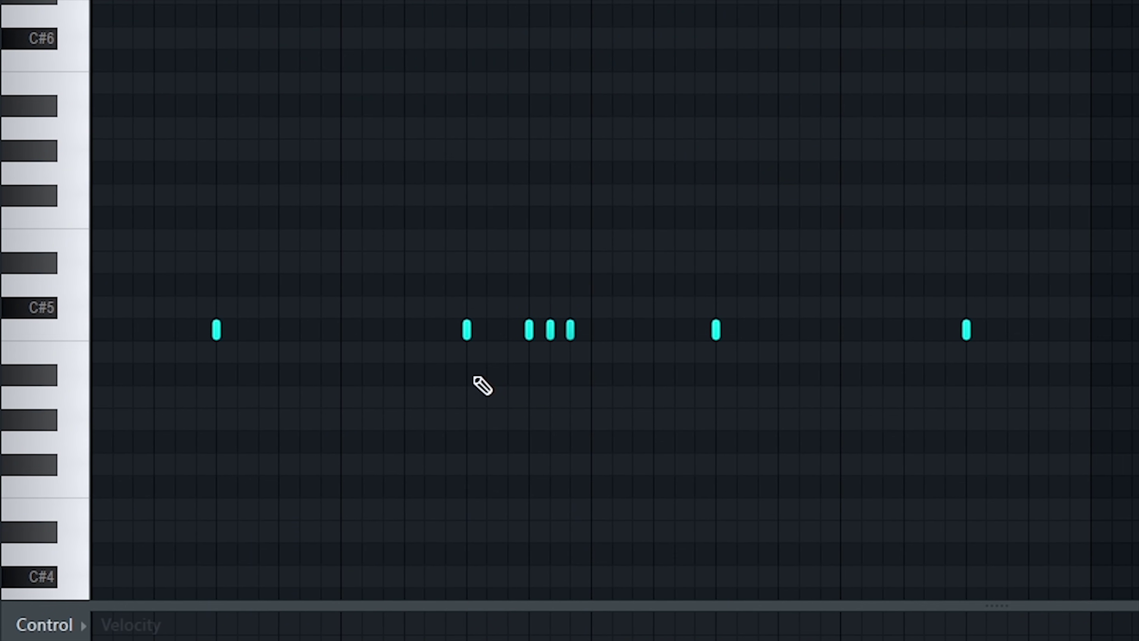
Step: Play back the Blue Bands rim pattern in the piano roll to hear its rhythm
key("space")
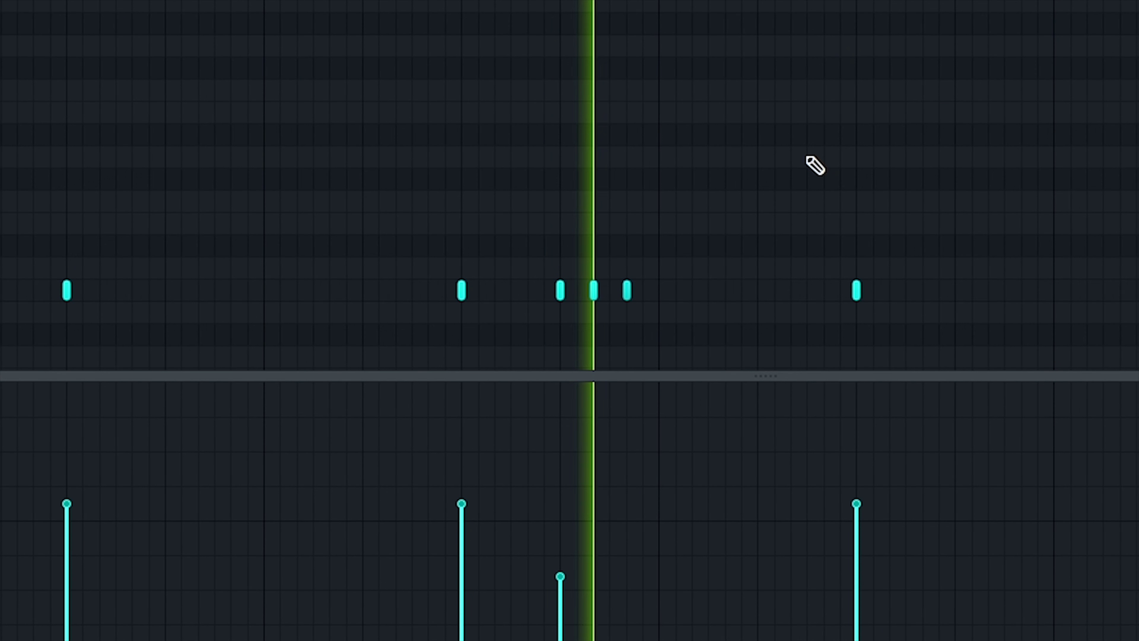
key("space")
key("space")
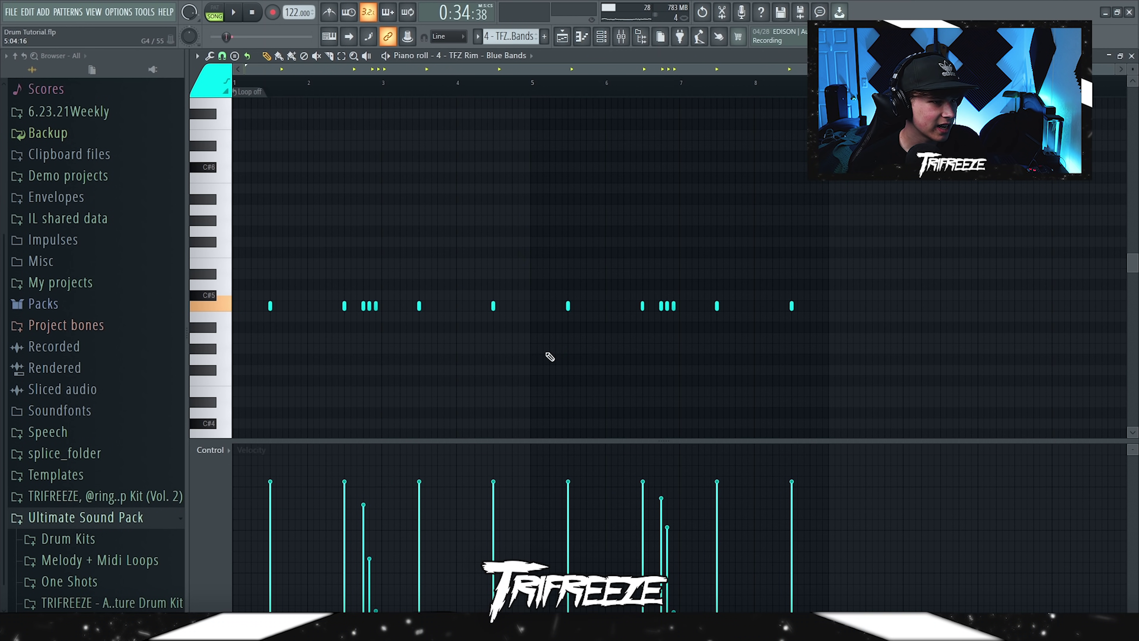
Step: Clone the Best ATL Hat hi-hat channel in the channel rack and open the copy in the piano roll
left_click(601, 37)
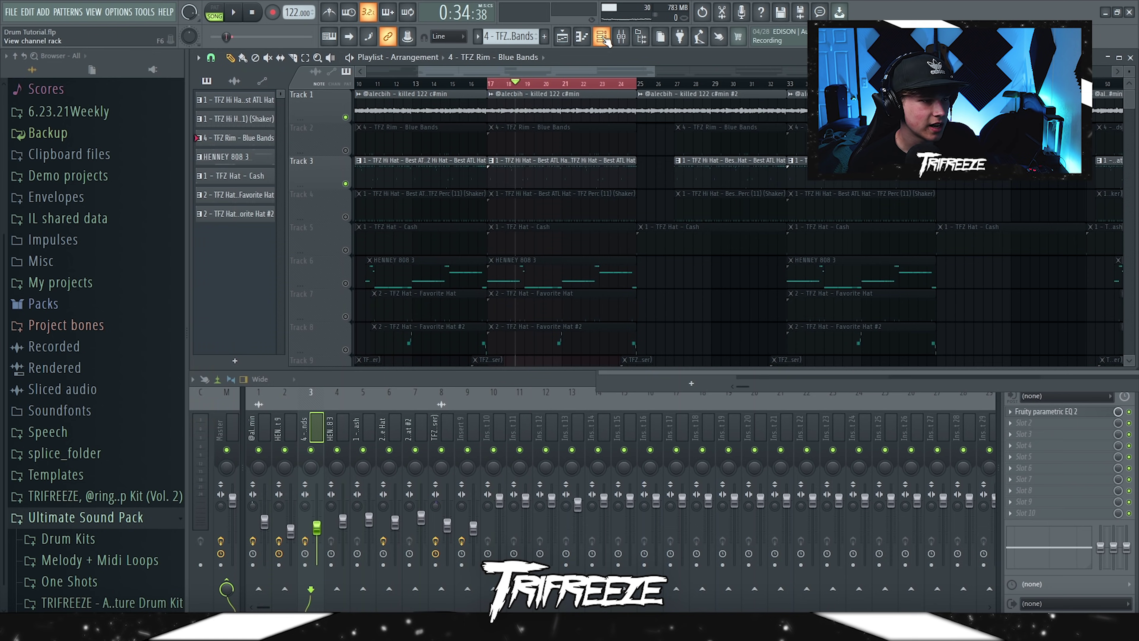
left_click(706, 200)
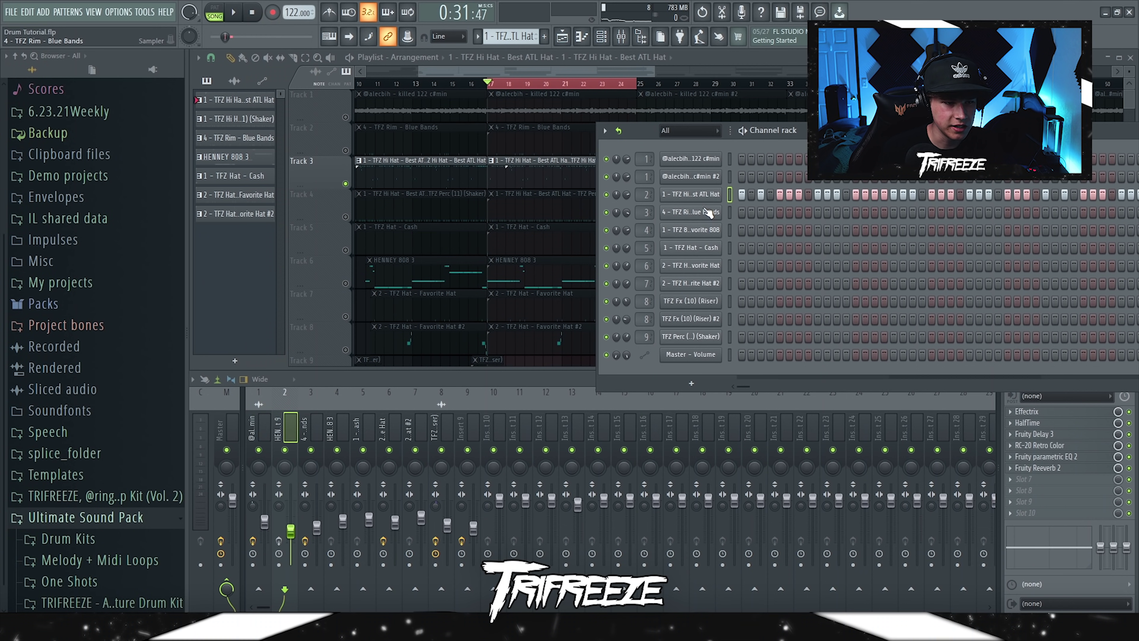
right_click(717, 194)
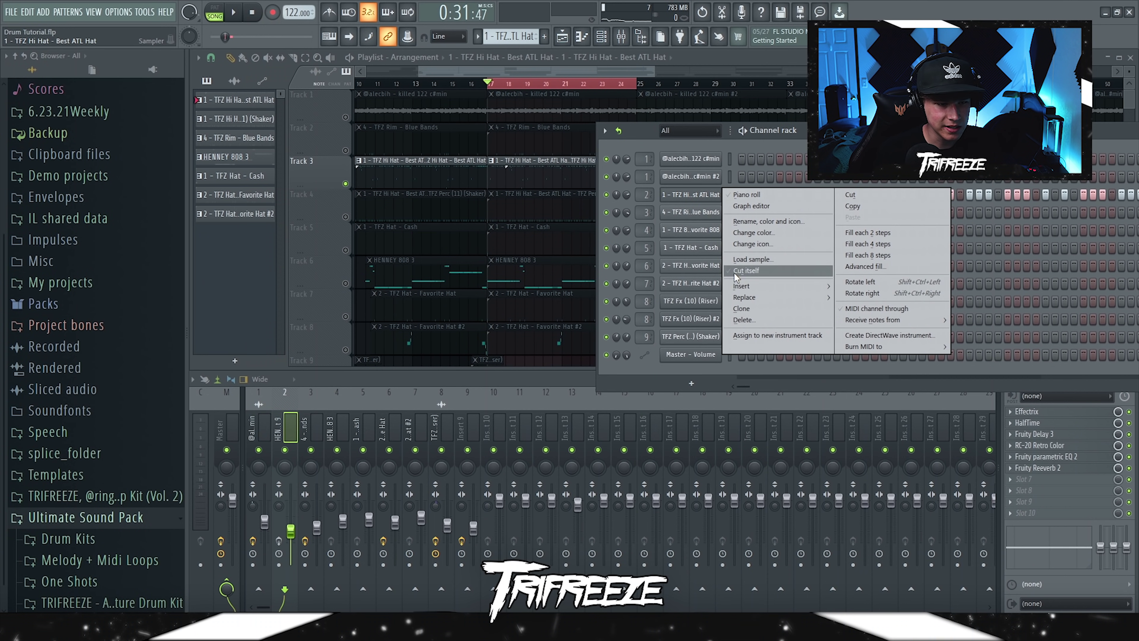
left_click(744, 309)
right_click(699, 216)
left_click(722, 226)
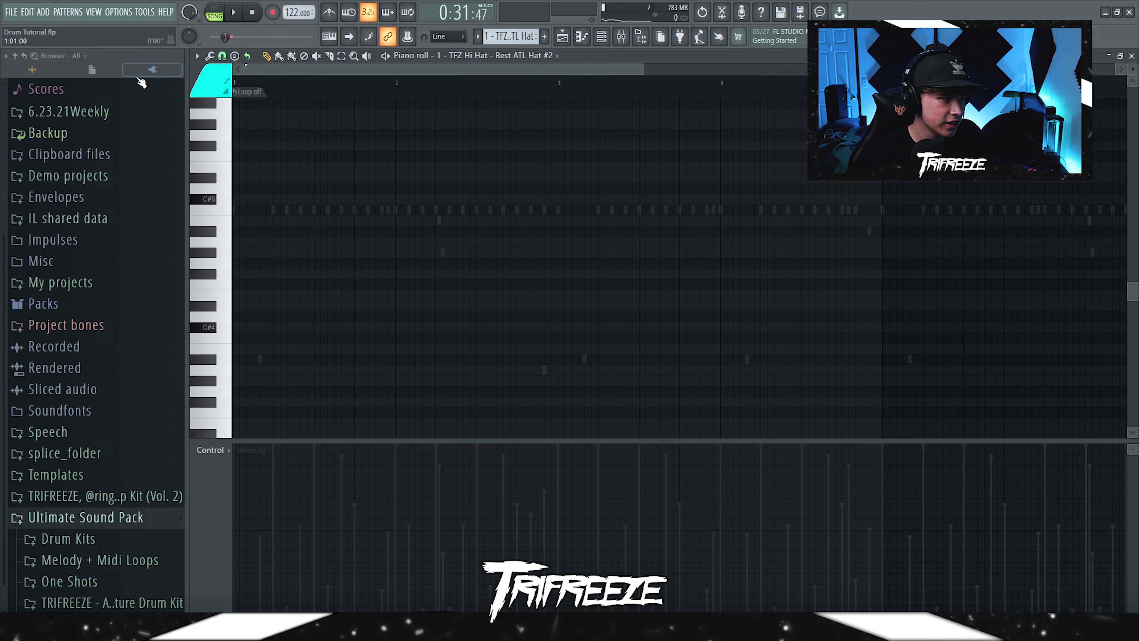
Step: Set the piano roll snap to 1/3 step
scroll(263, 157, "up", 1)
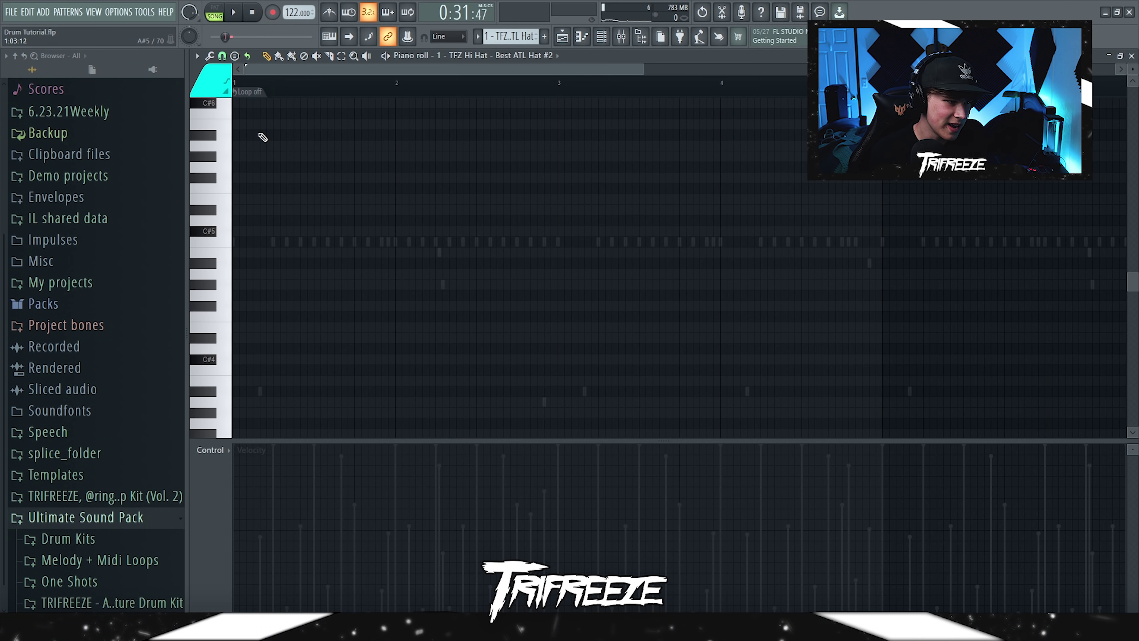
left_click(198, 57)
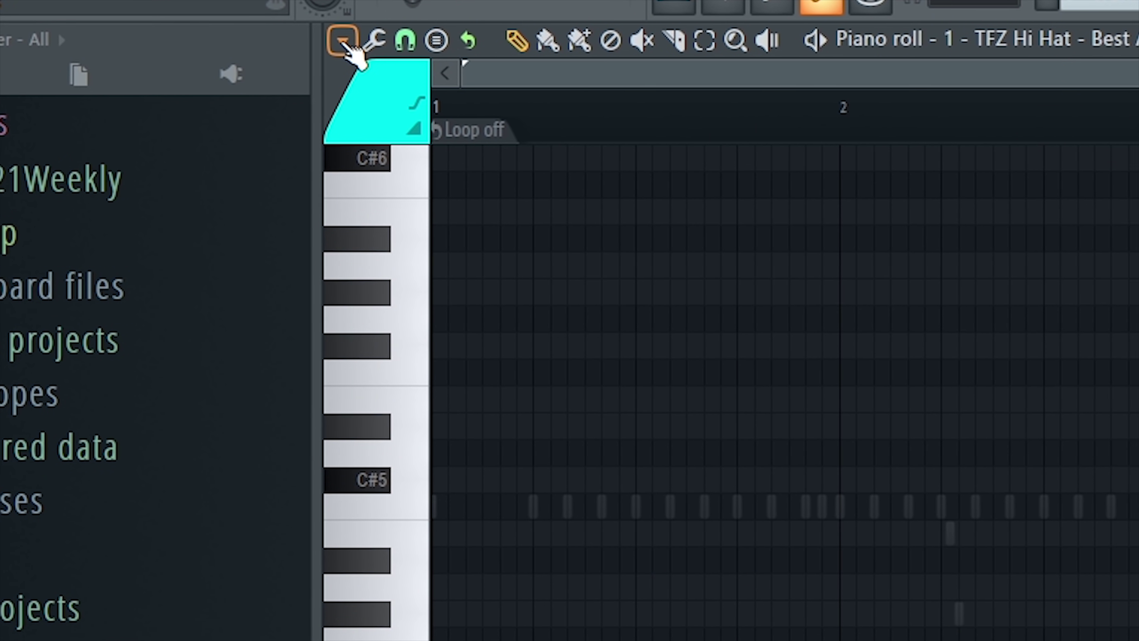
left_click(199, 59)
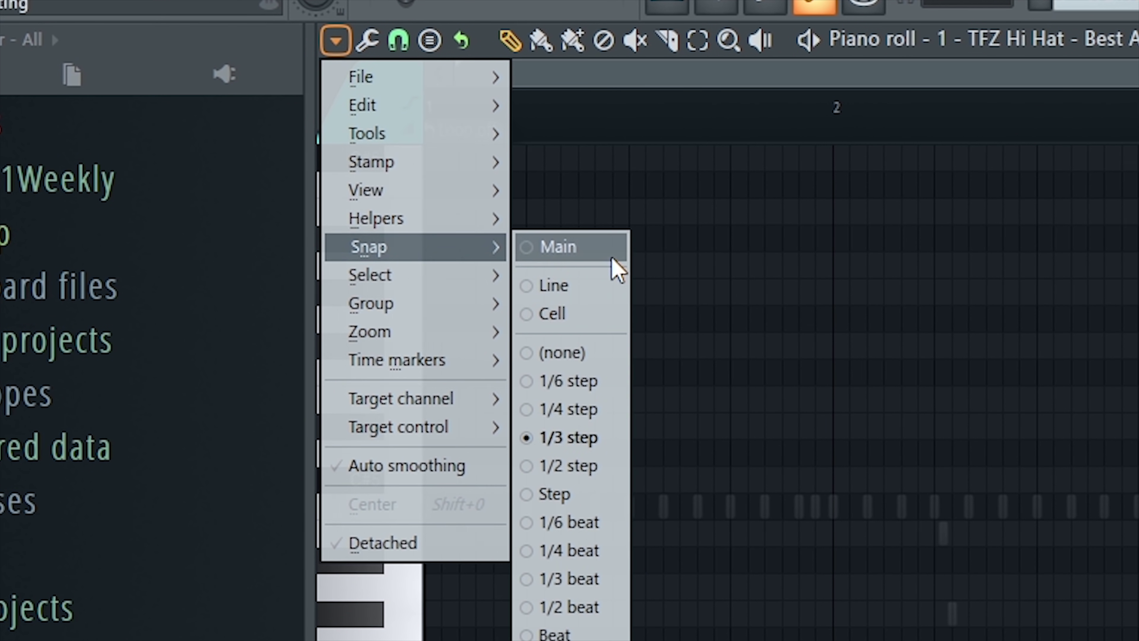
left_click(581, 440)
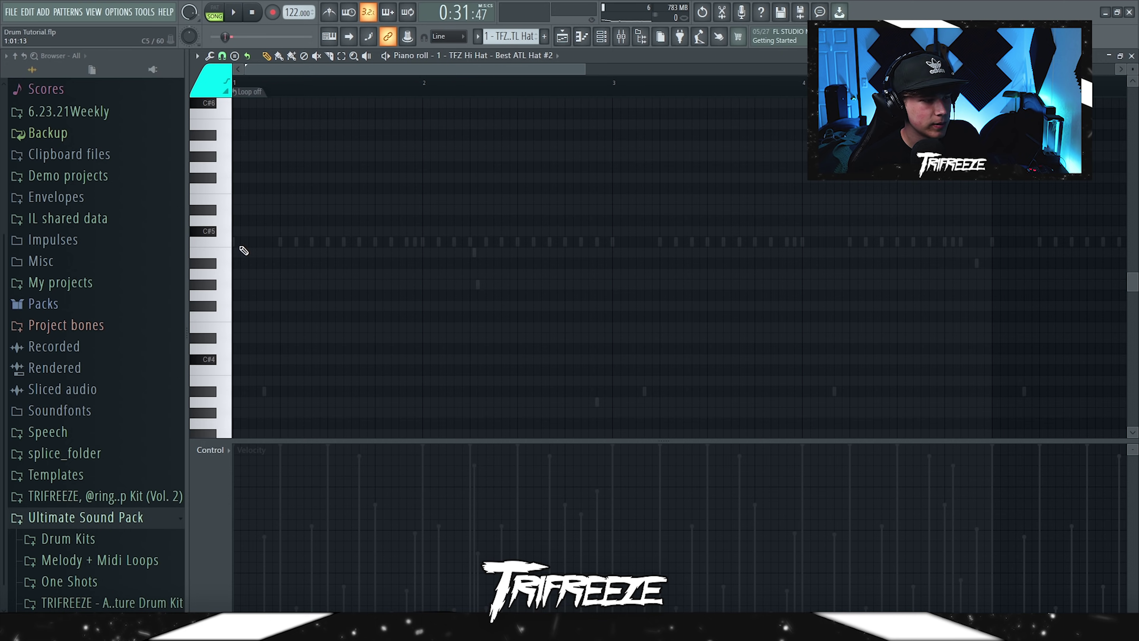
Step: Fill bar 1 with twelve evenly spaced hi-hat notes on C5, placing the first six and duplicating them
left_click(235, 242)
left_click(249, 241)
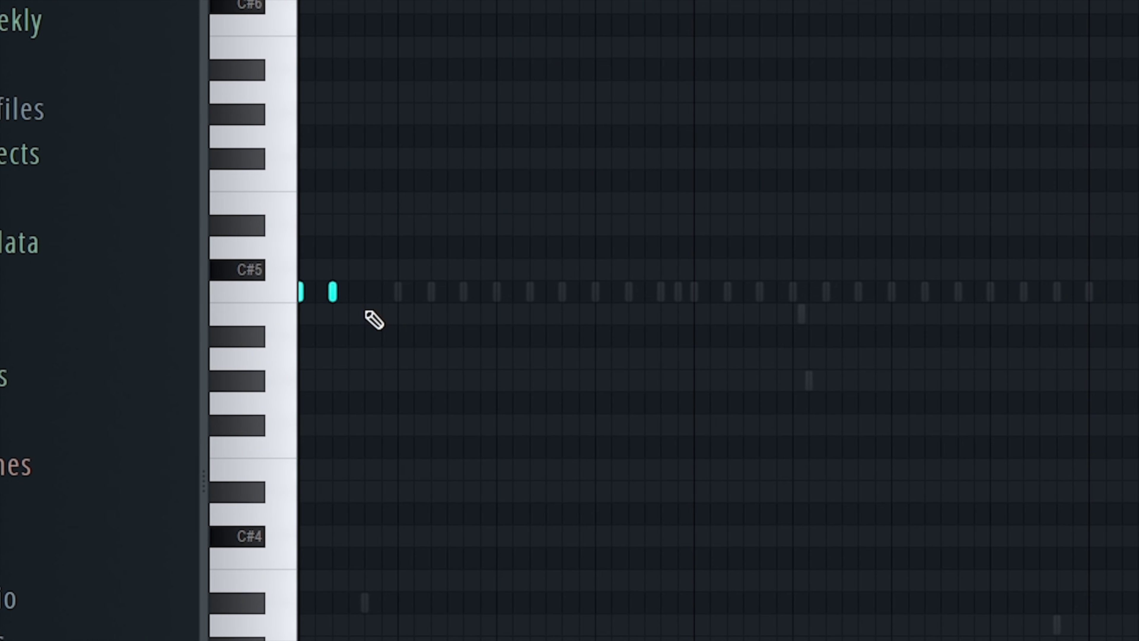
left_click(265, 241)
left_click(281, 242)
left_click(297, 242)
left_click(313, 241)
left_click(305, 284)
key("space")
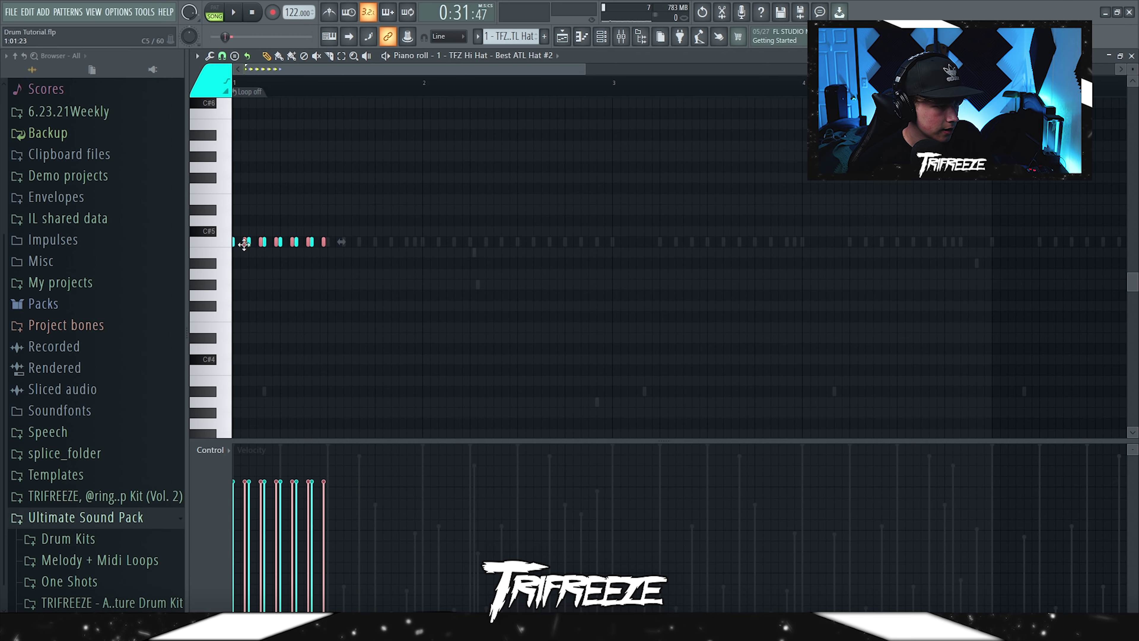
Step: Enlarge the velocity lane and delete the second hi-hat note in bar 1
left_click_drag(328, 442, 328, 347)
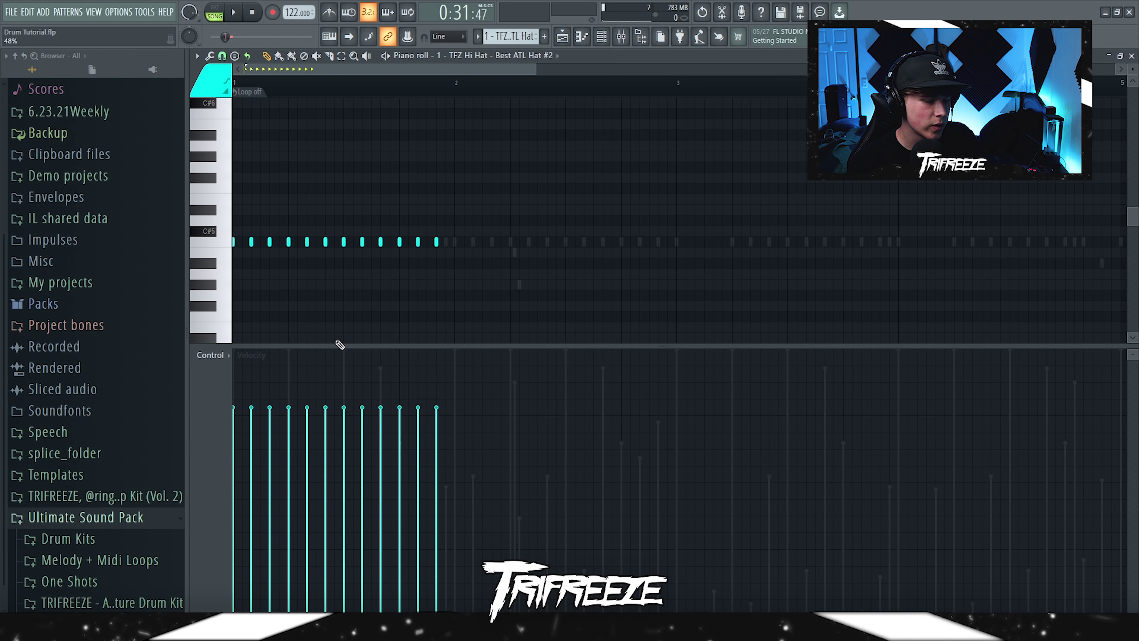
left_click(1131, 56)
key("F7")
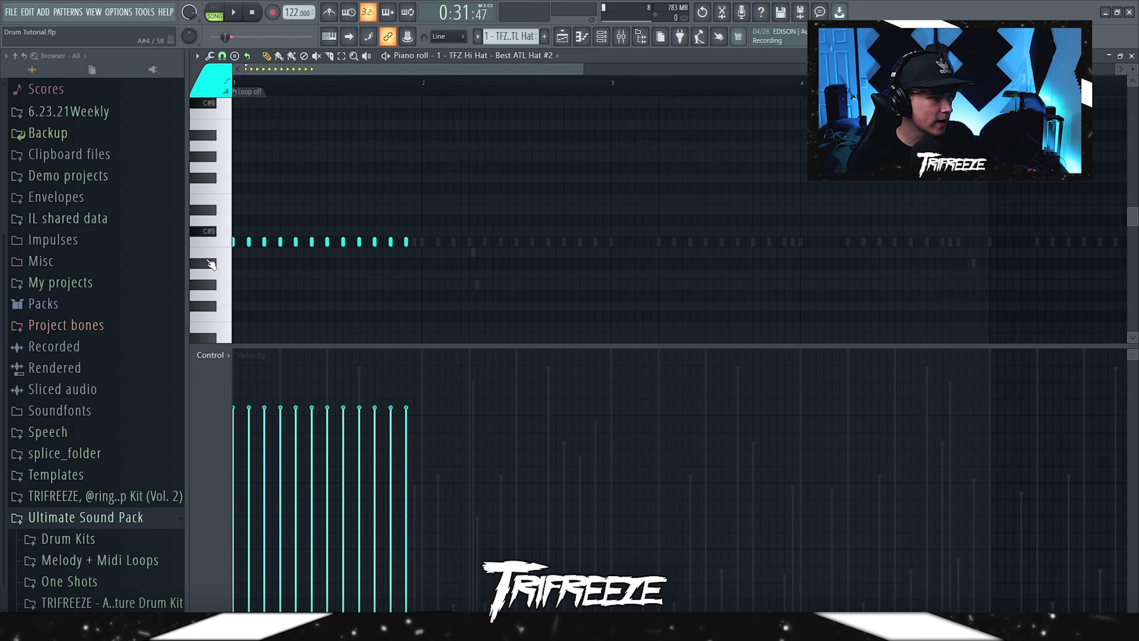
scroll(293, 84, "up", 3)
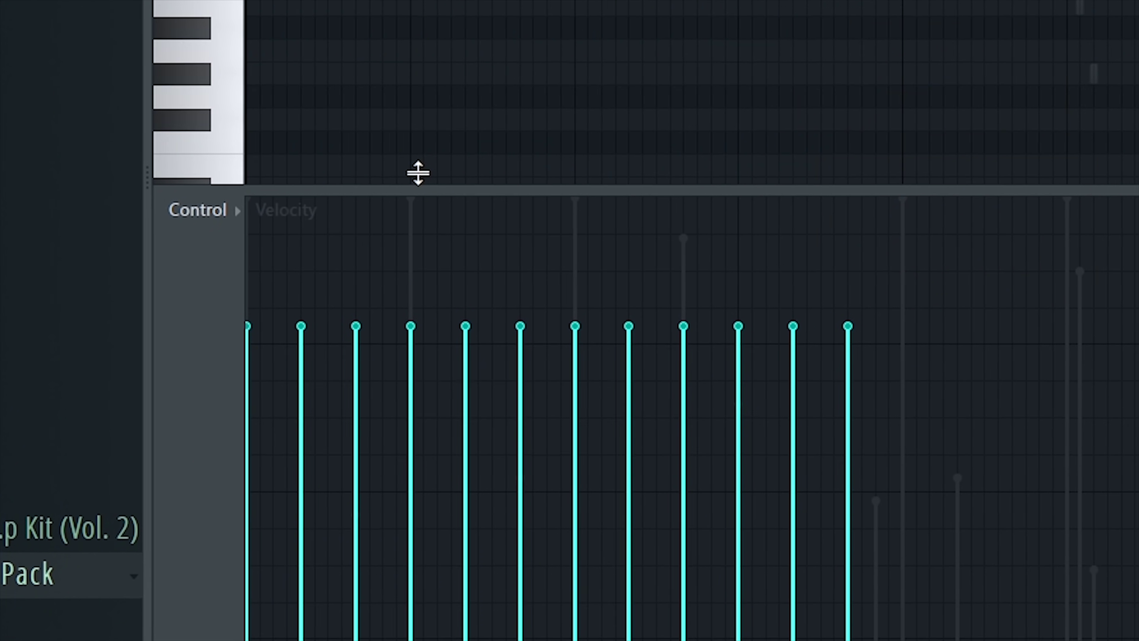
left_click_drag(418, 173, 418, 124)
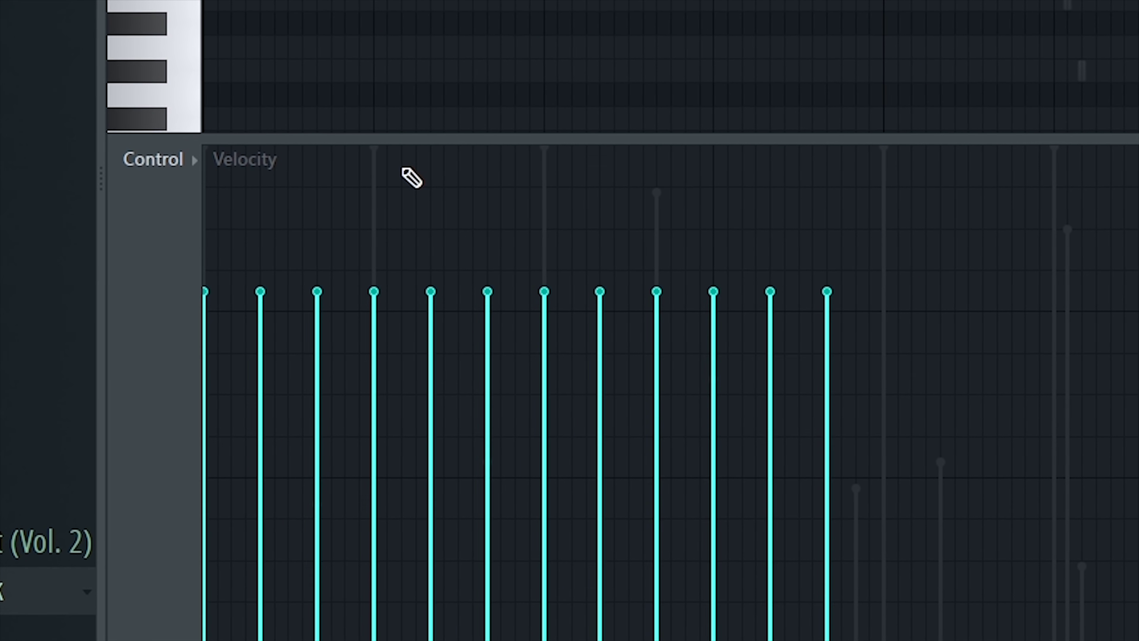
left_click_drag(399, 178, 394, 491)
right_click(259, 258)
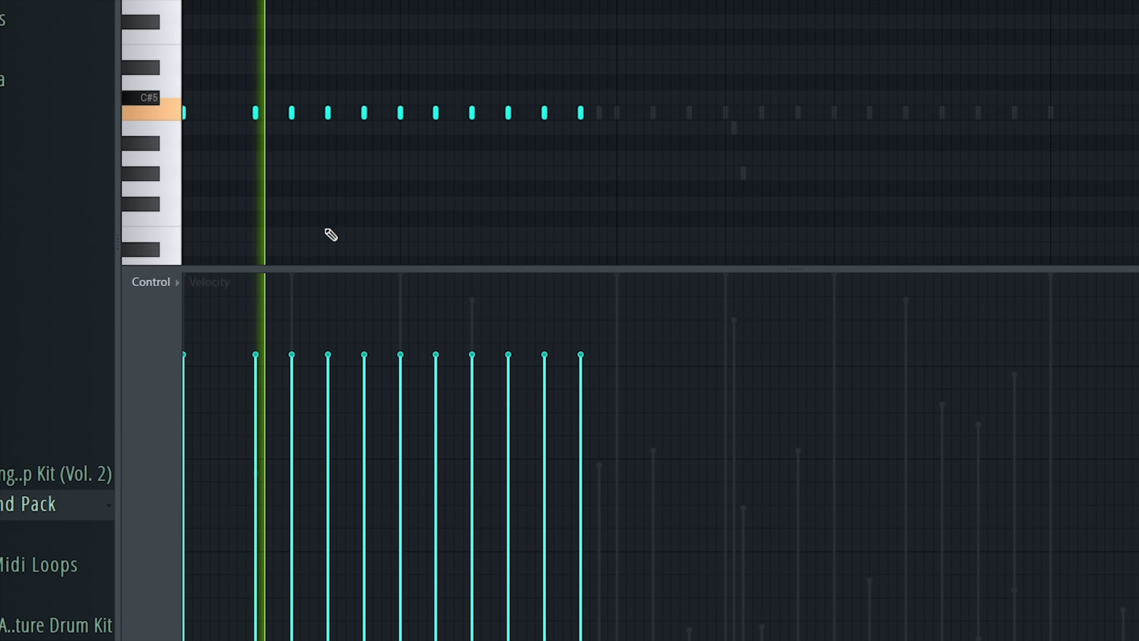
Step: Lower the velocities of individual hi-hat notes in bar 1 to uneven levels, following the ghost notes
left_click(265, 538)
mouse_move(271, 517)
left_mouse_down()
mouse_move(268, 501)
mouse_move(341, 387)
mouse_move(391, 580)
mouse_move(410, 594)
mouse_move(453, 364)
mouse_move(502, 577)
mouse_move(557, 422)
mouse_move(608, 505)
mouse_move(629, 591)
left_mouse_up()
left_click_drag(593, 552, 631, 404)
key("space")
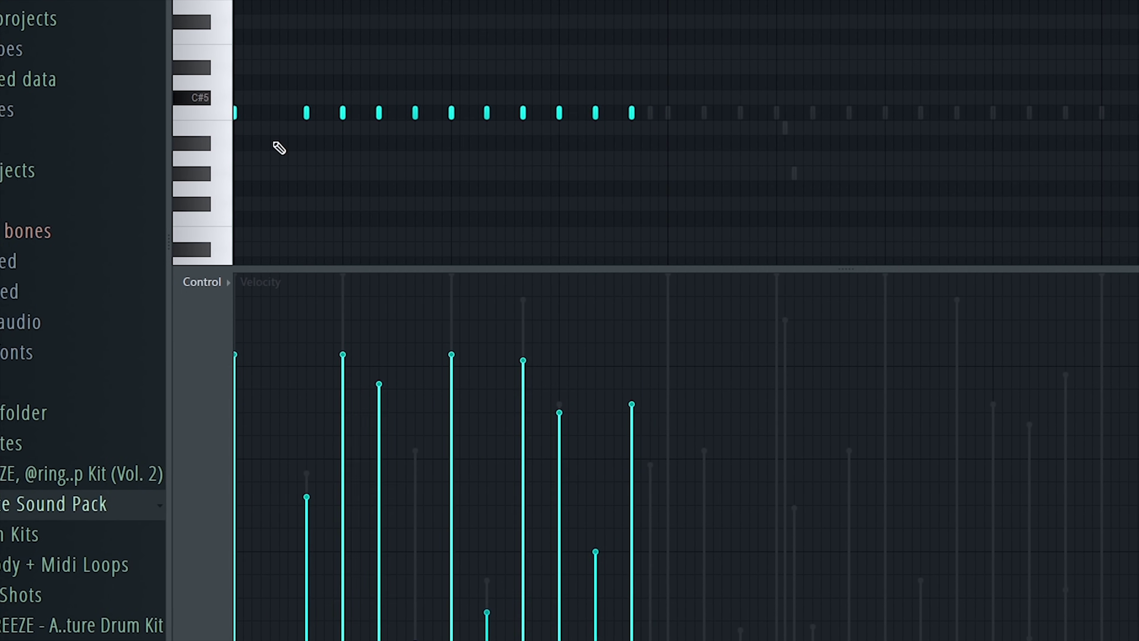
Step: Duplicate the bar 1 hi-hat pattern into bar 2 and copy both bars starting at bar 3
key("ctrl+a")
left_click_drag(227, 115, 669, 129)
left_click(668, 157)
scroll(668, 155, "down", 2)
key("space")
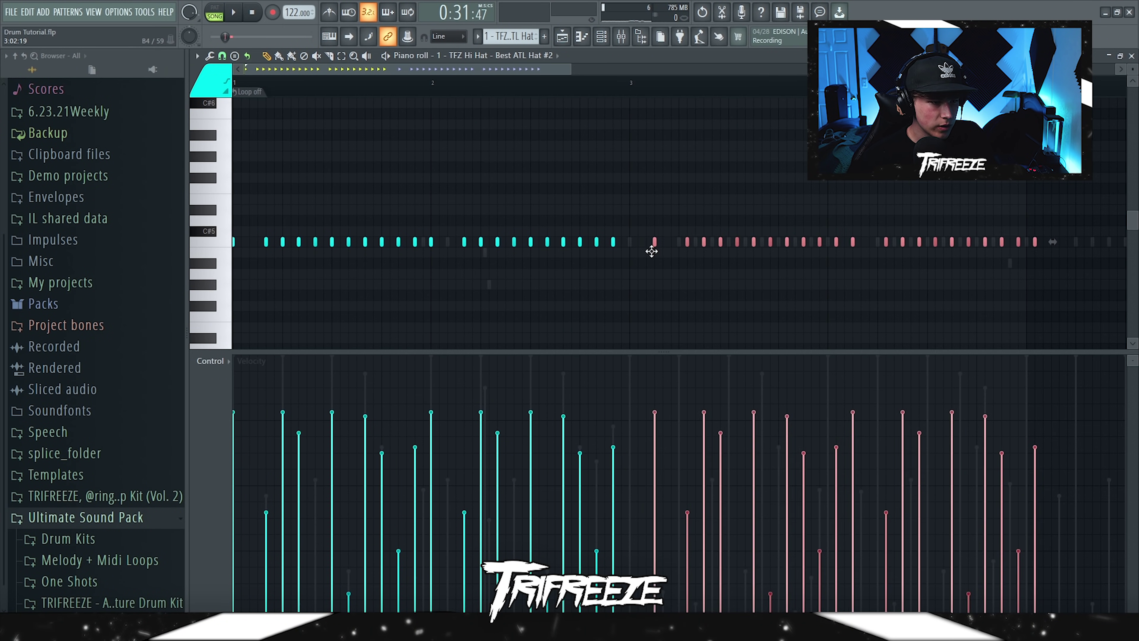
left_click_drag(651, 251, 631, 253)
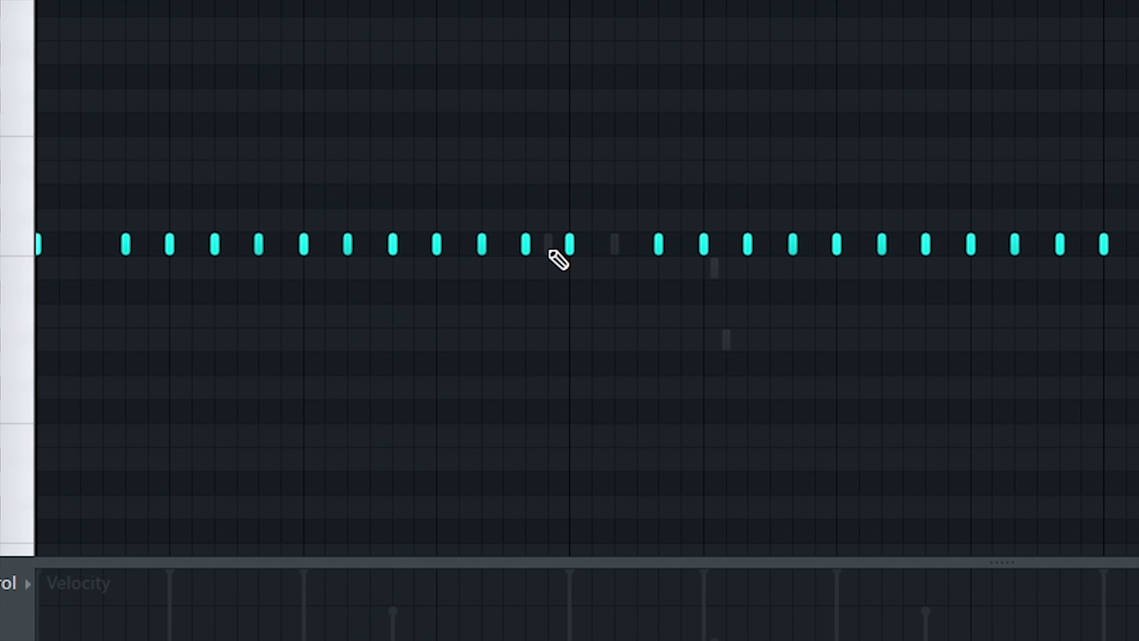
Step: Add an extra C5 note just before bar 2 and lower notes on B3 and D3 at the end of bar 2
left_click(461, 211)
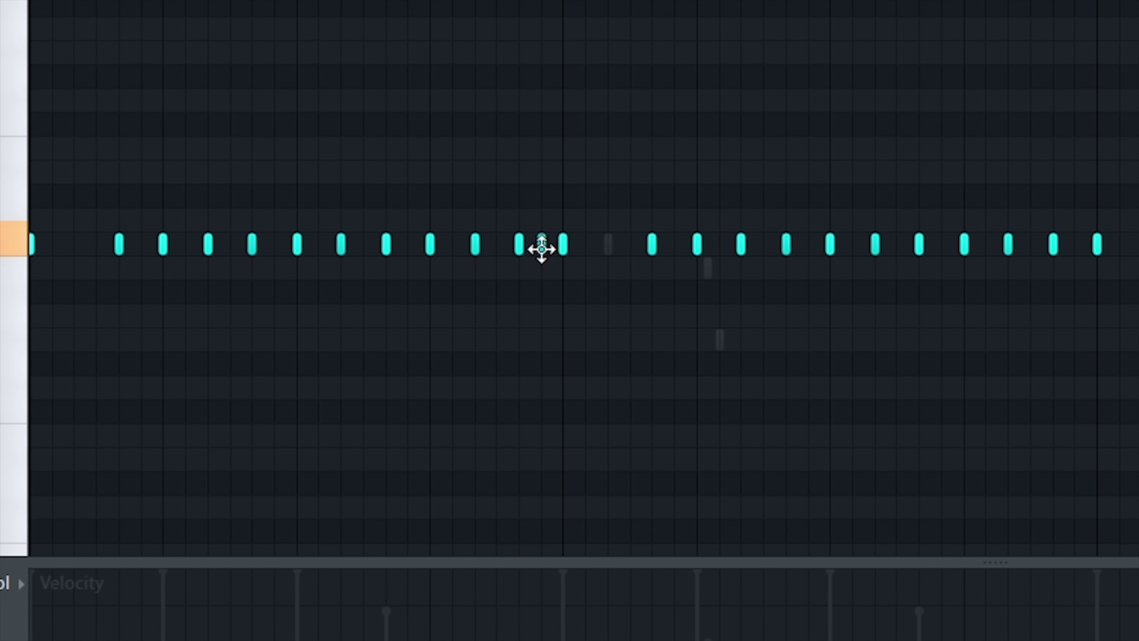
key("space")
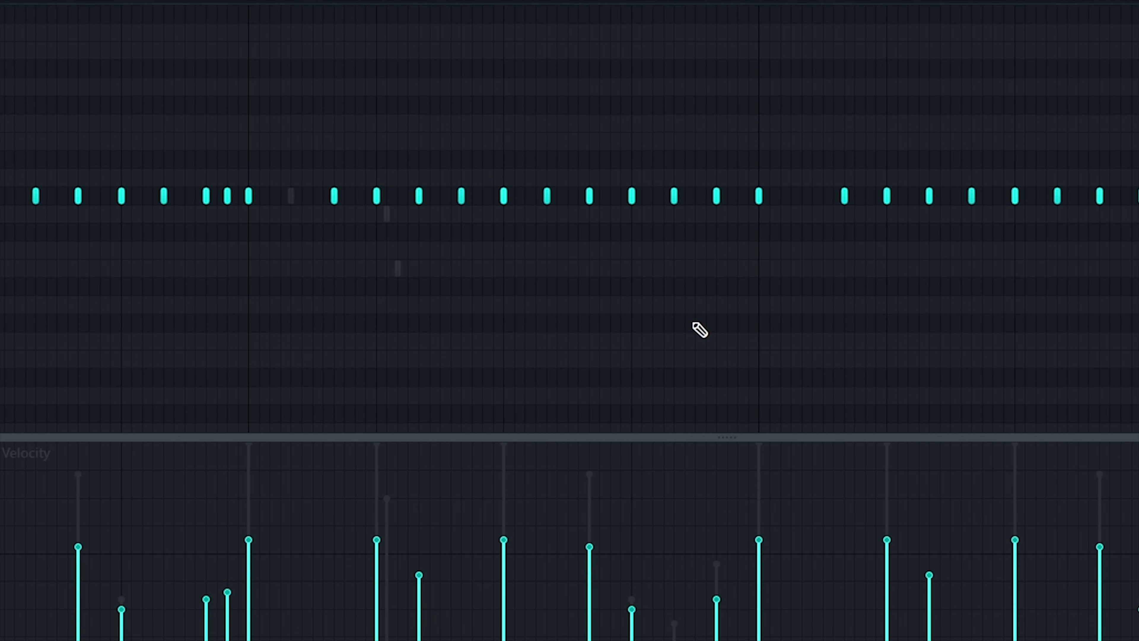
scroll(690, 327, "down", 3)
left_click(673, 324)
scroll(699, 359, "down", 3)
left_click(707, 373)
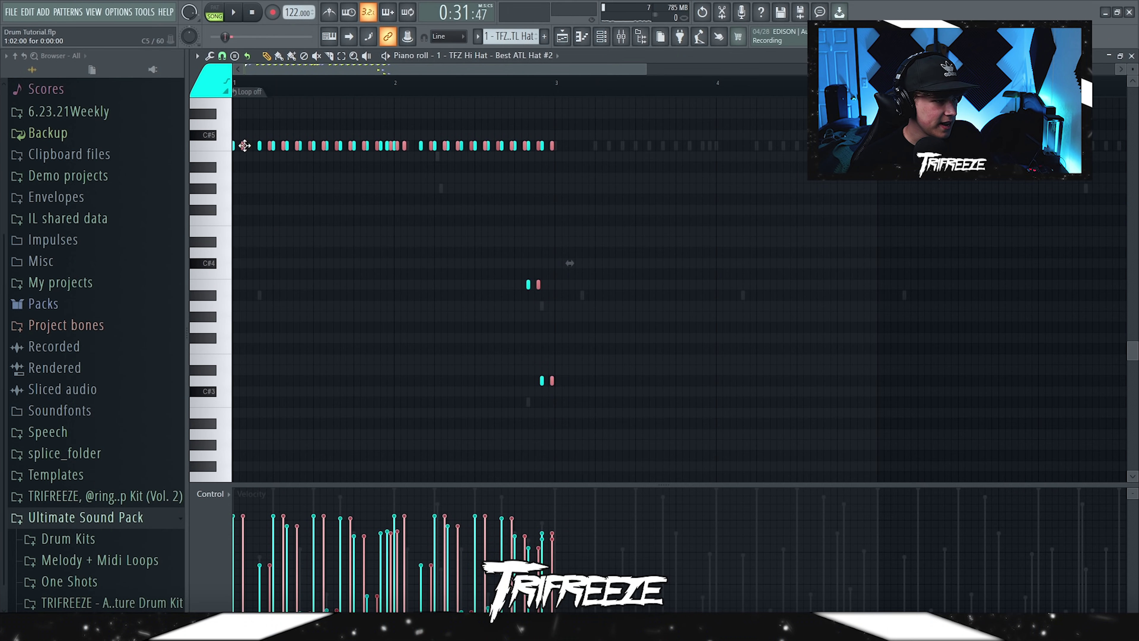
Step: Copy the two-bar hi-hat pattern with its low notes to bars 3 and 4
left_click_drag(244, 146, 550, 145)
left_click_drag(550, 145, 557, 145)
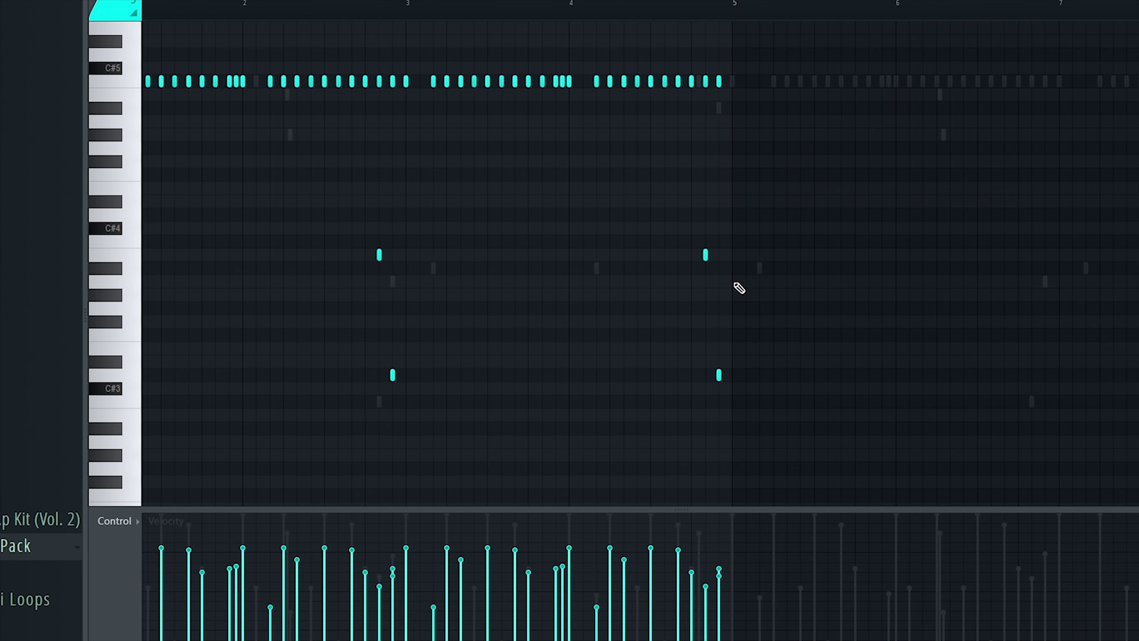
Step: Extend the B3 and D3 notes at the end of bar 4 into rapid rolls and shape their velocities
scroll(734, 285, "up", 3)
scroll(678, 257, "up", 2)
left_click(669, 256)
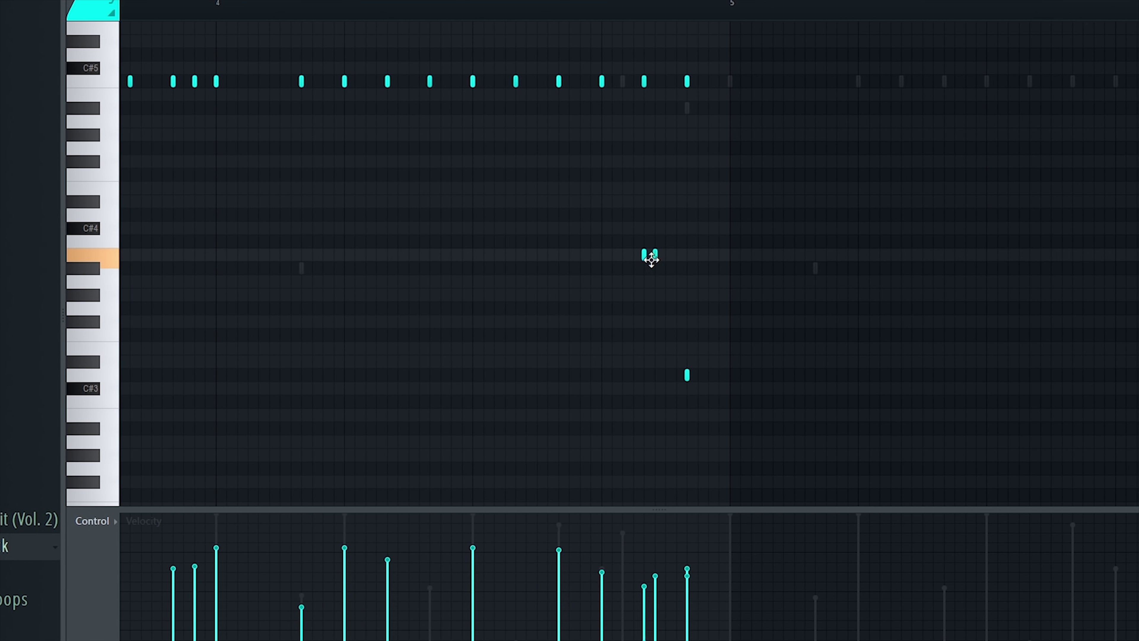
left_click(666, 255)
left_click(698, 375)
left_click(710, 375)
left_click_drag(704, 509, 704, 385)
left_click_drag(726, 334, 631, 177)
left_click_drag(645, 506, 665, 578)
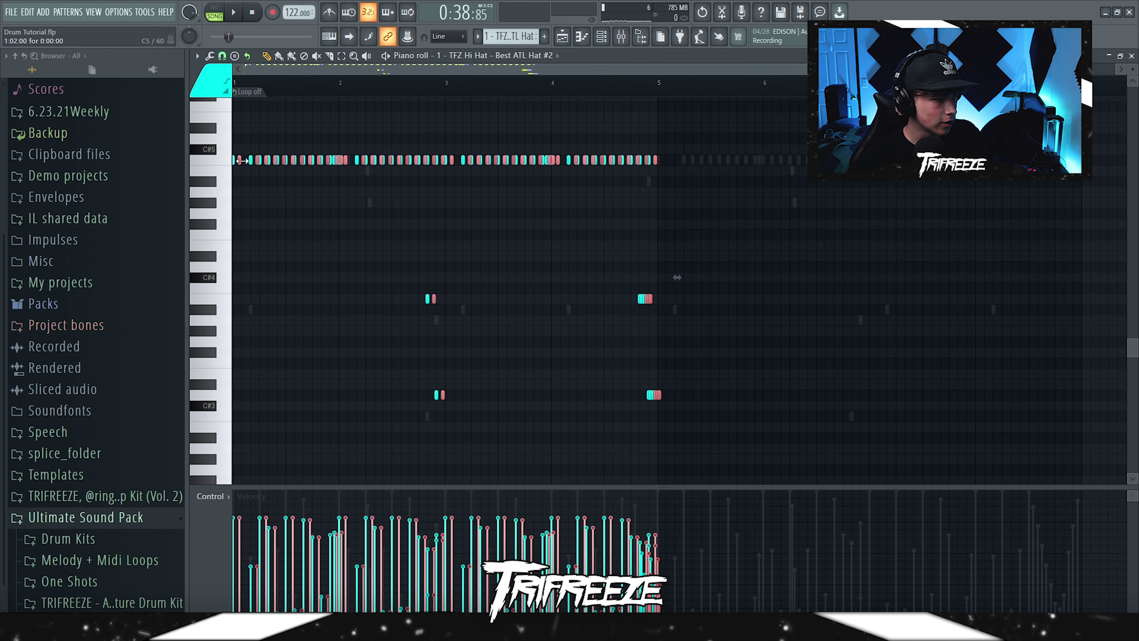
Step: Copy the four-bar hi-hat pattern to bars 5 through 8 and delete the low rolls at the end of bar 8
left_click_drag(242, 161, 657, 157)
left_click(663, 194)
right_click(663, 194)
scroll(659, 198, "down", 1)
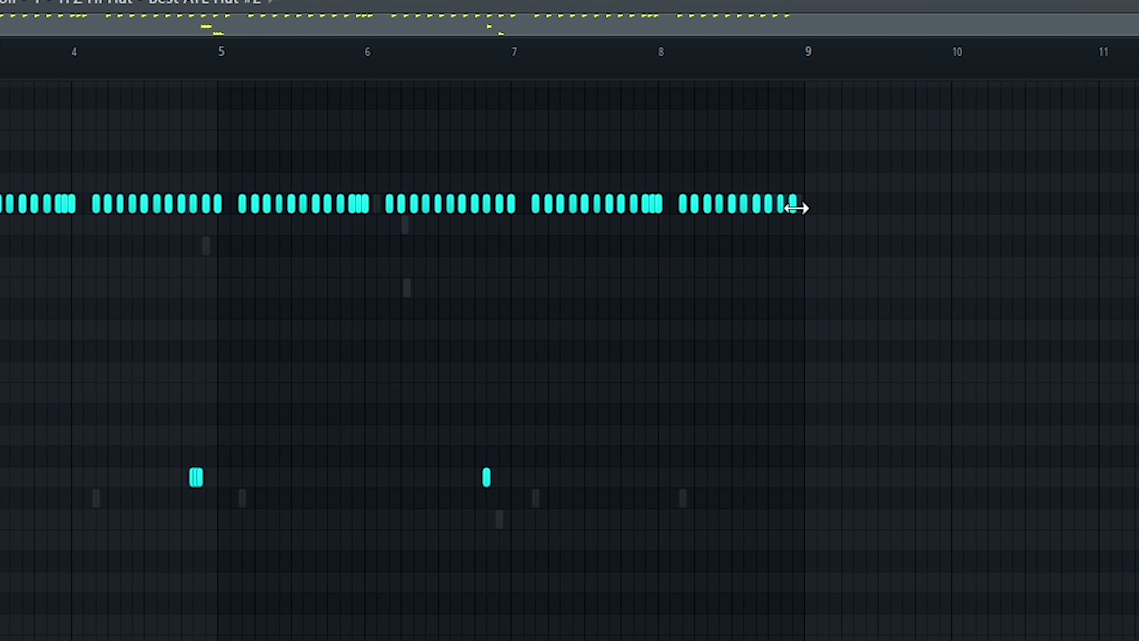
Step: Add C5 notes between the existing hi-hats in the second half of bar 8 and shape the roll's velocities
scroll(796, 251, "up", 4)
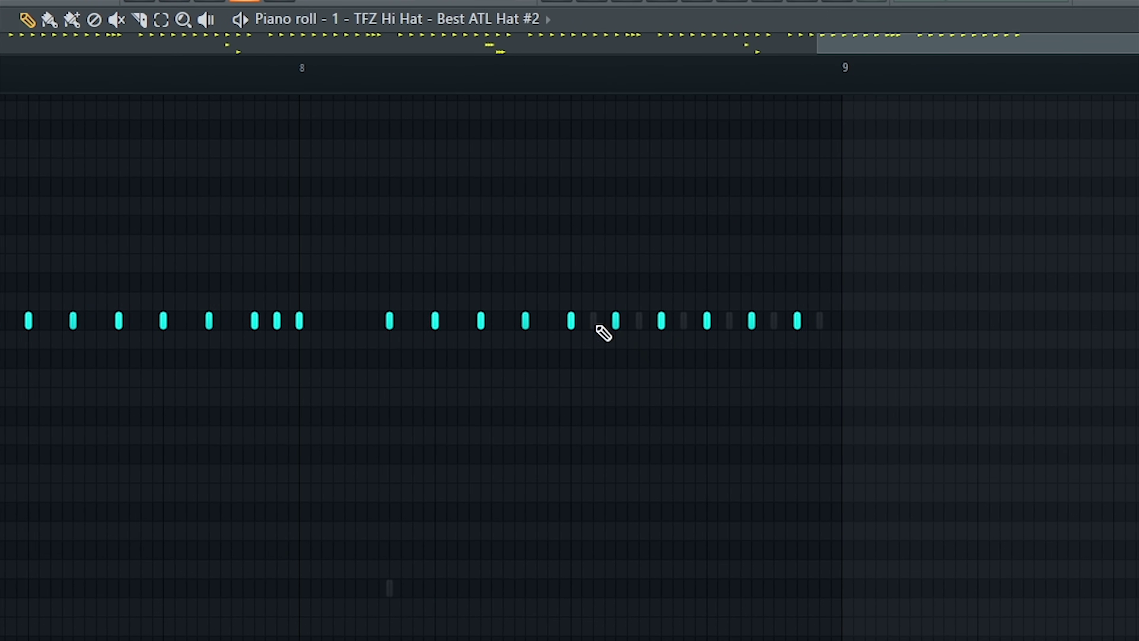
left_click(594, 323)
left_click(638, 322)
left_click(651, 322)
left_click(695, 322)
left_click(782, 321)
mouse_move(691, 618)
left_mouse_down()
mouse_move(806, 427)
mouse_move(791, 183)
mouse_move(781, 190)
left_mouse_up()
Step: Mute the original Best ATL Hat channel and play the cloned hi-hat pattern from bar 17 of the playlist
left_click(225, 346)
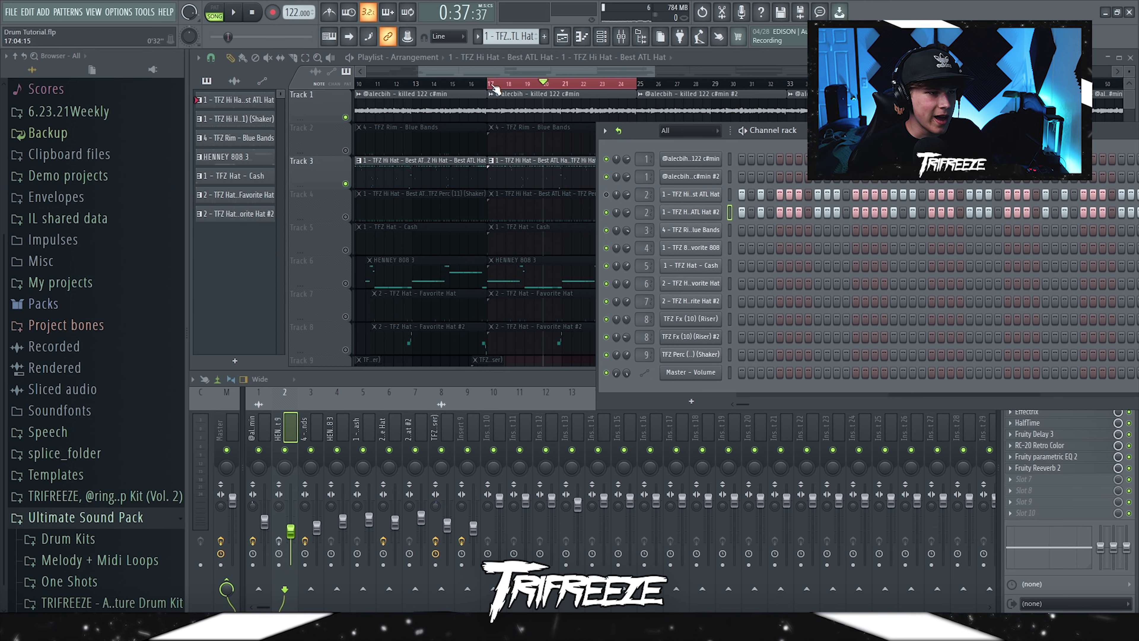
left_click(493, 86)
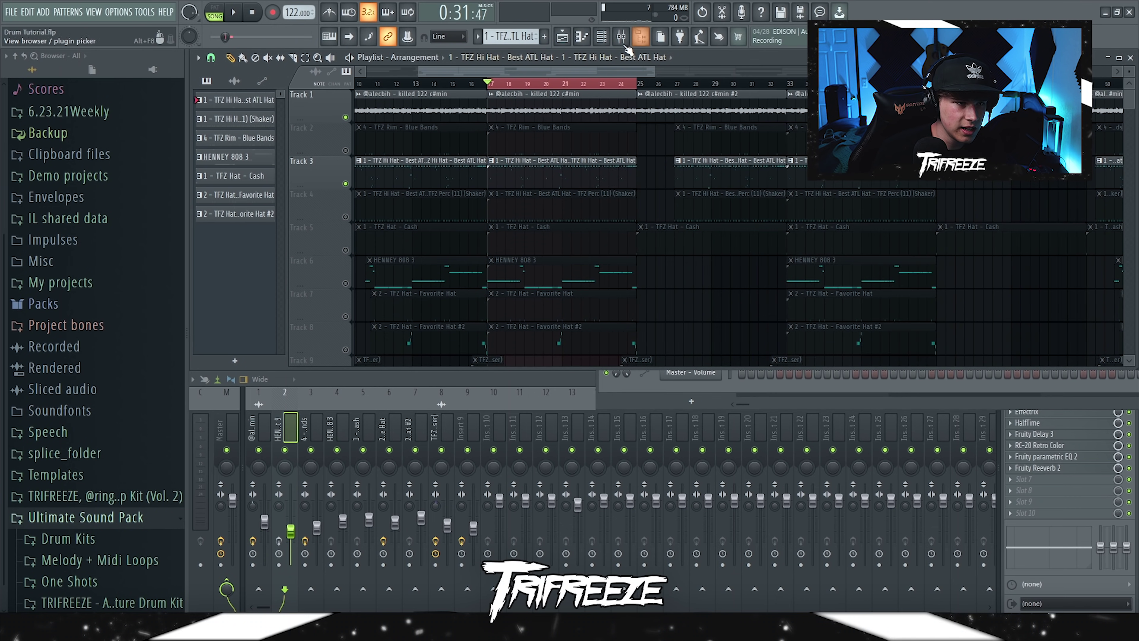
left_click(601, 37)
left_click(601, 37)
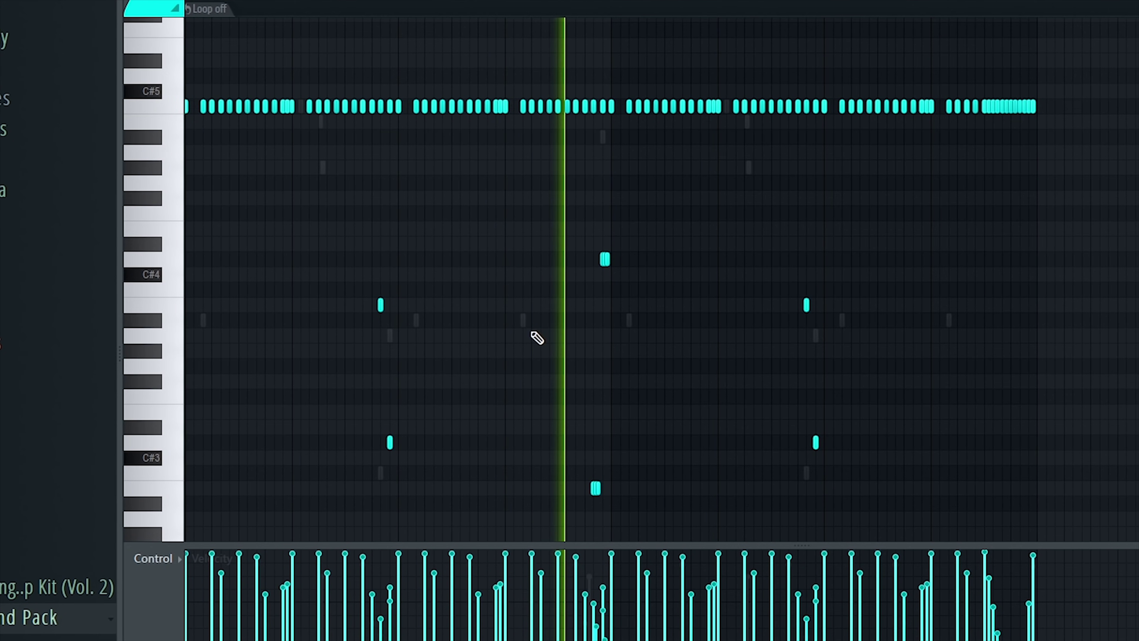
Step: Disable HalfTime, Fruity Delay 3, RC-20 Retro Color, Fruity parametric EQ 2 and Fruity Reeverb 2 on the HENNEY hat 9 mixer track
left_click(1109, 288)
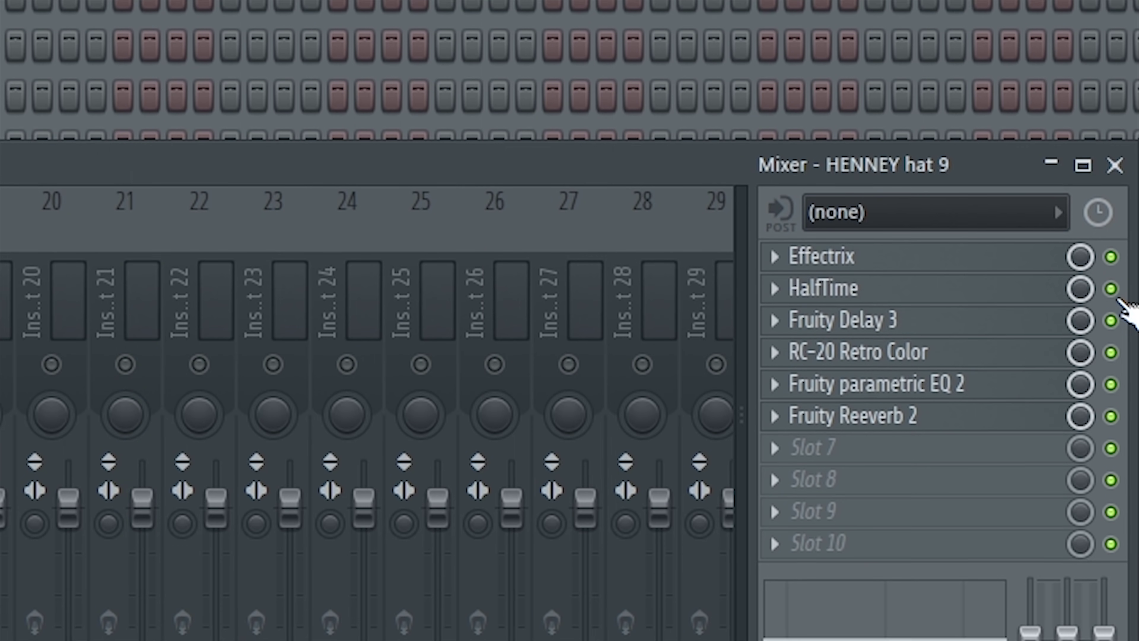
left_click(1109, 313)
left_click(1109, 339)
left_click(1109, 368)
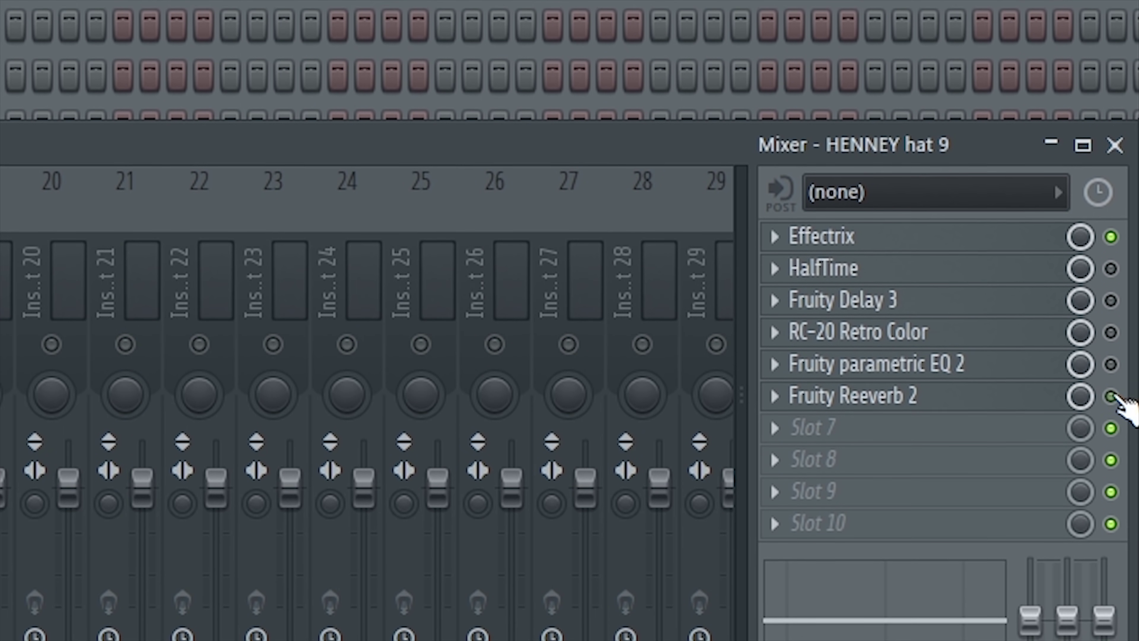
left_click(1111, 396)
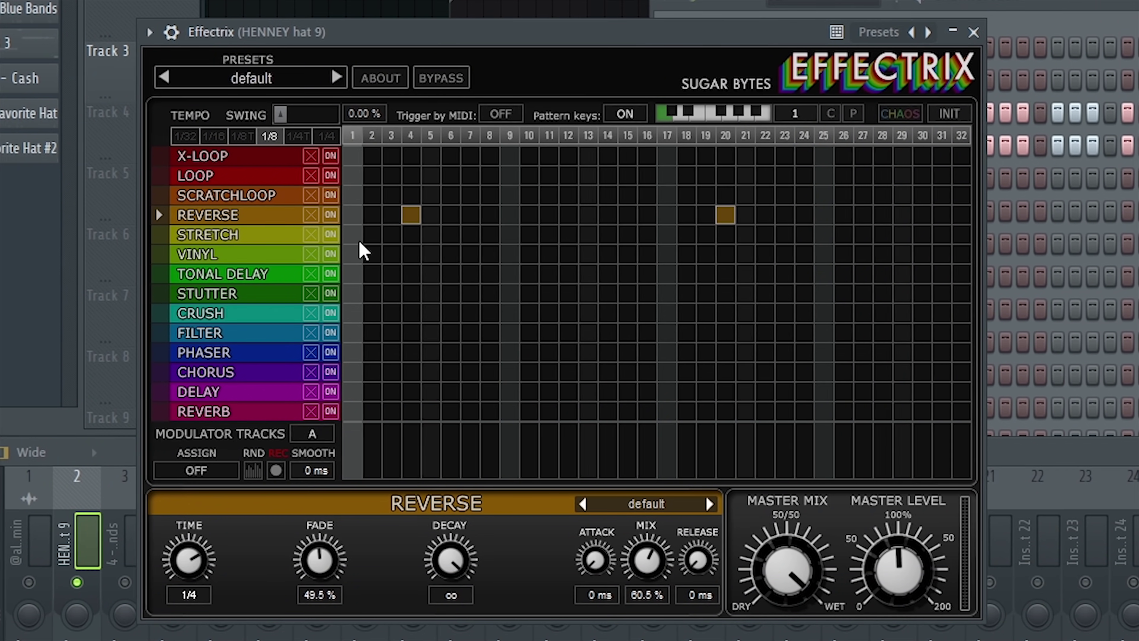
Step: Toggle the Reverse block on step 4 of the Effectrix grid and adjust the Reverse effect's mix
left_click(466, 250)
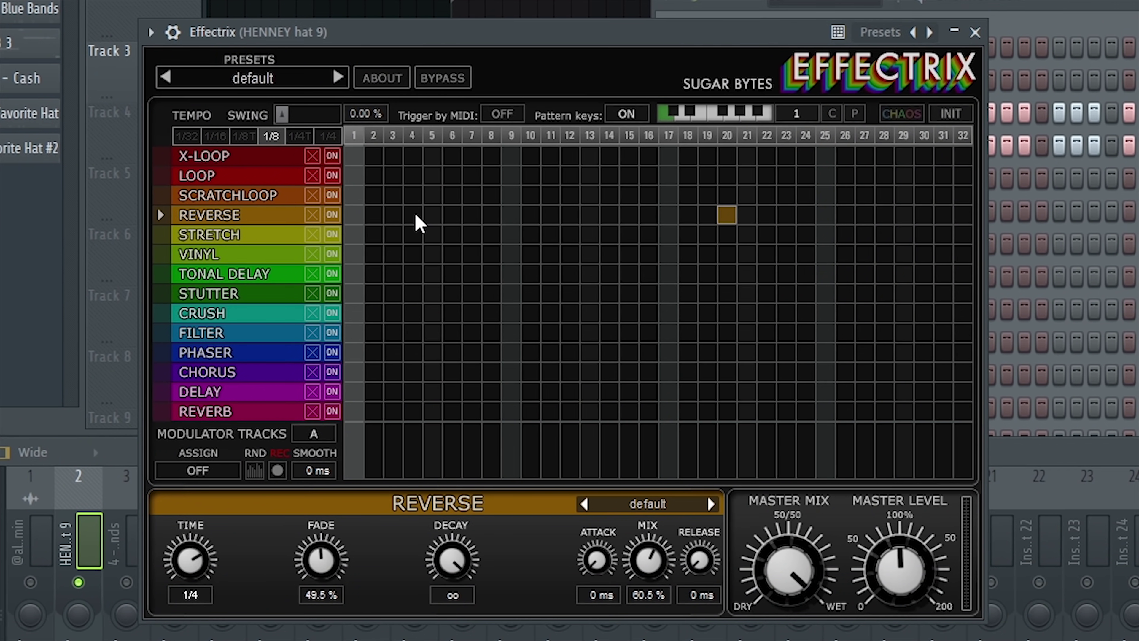
left_click(414, 215)
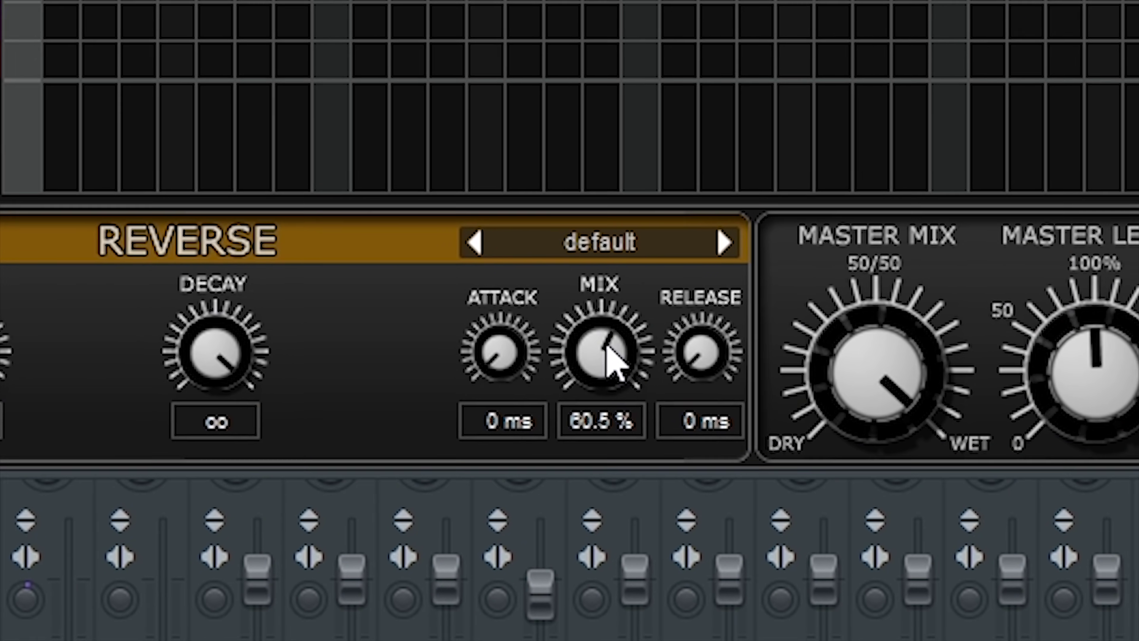
left_click_drag(657, 562, 664, 561)
left_click_drag(619, 381, 632, 366)
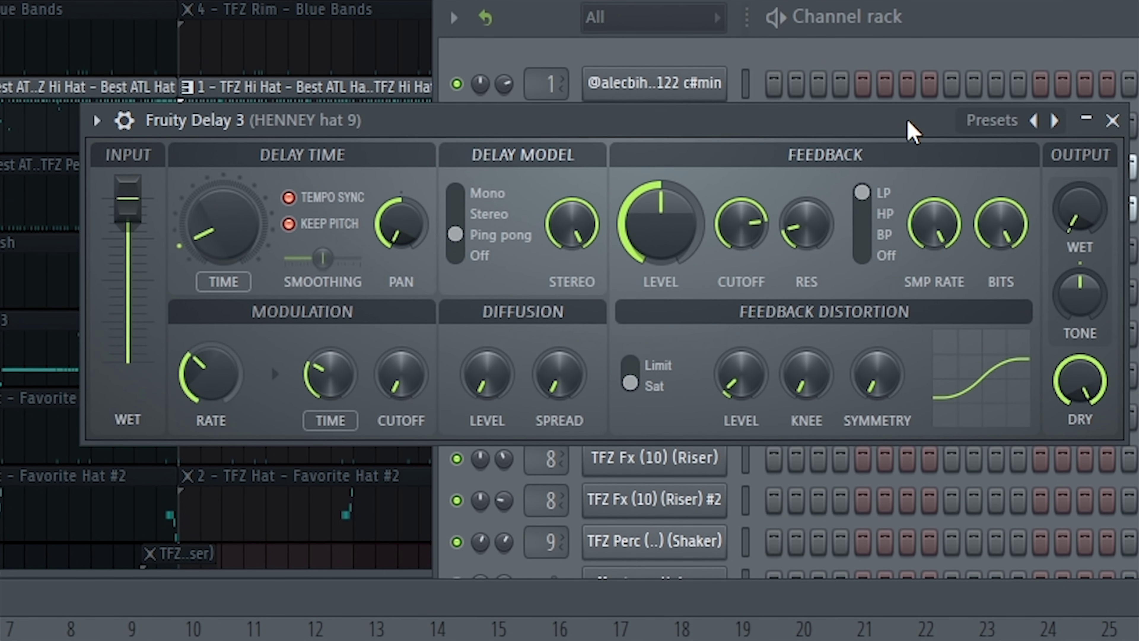
Step: Load the Ping pong preset in Fruity Delay 3, turn down its output wet level and play the hi-hats
left_click(927, 147)
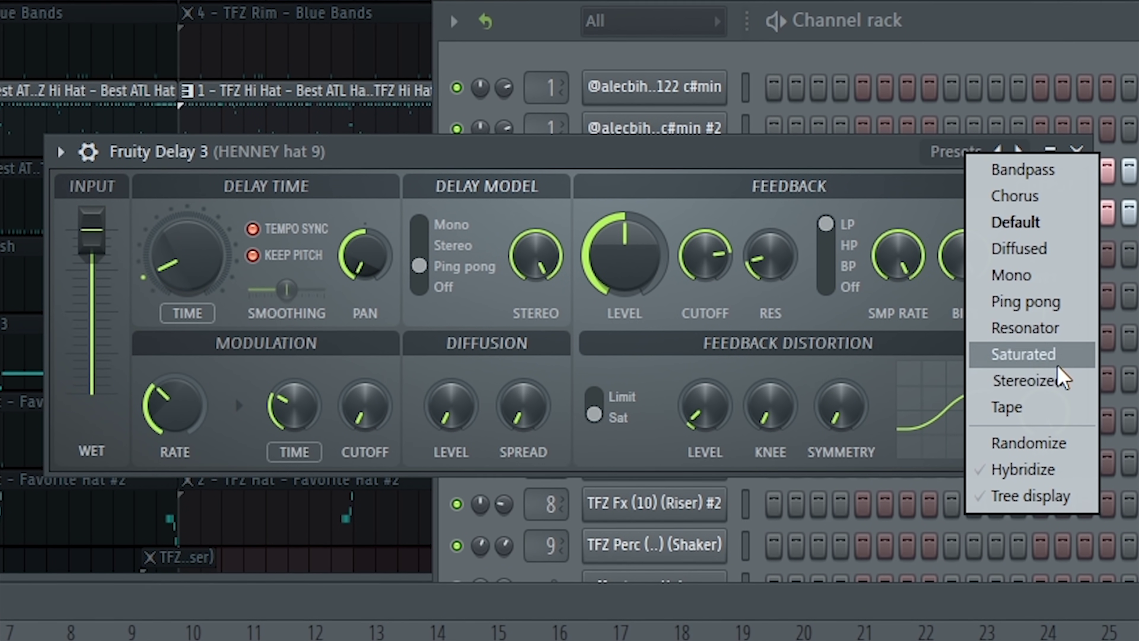
left_click(1031, 300)
left_click_drag(1043, 246, 1044, 350)
key("space")
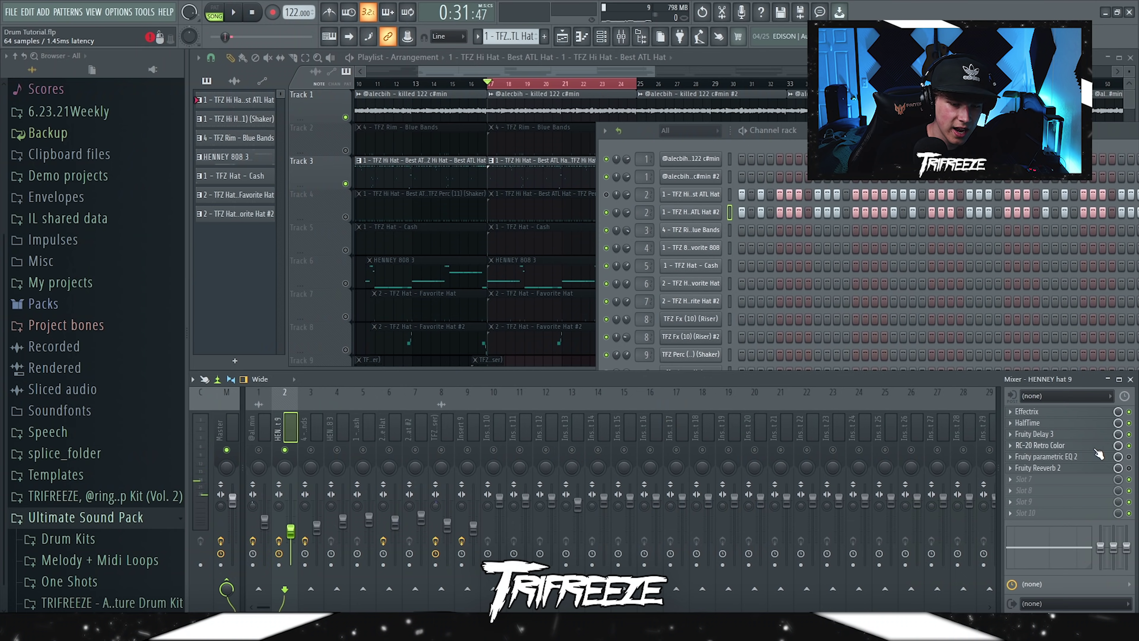
Step: Enable RC-20 Retro Color on the HENNEY hat 9 mixer track and toggle its Distort module
left_click(1094, 446)
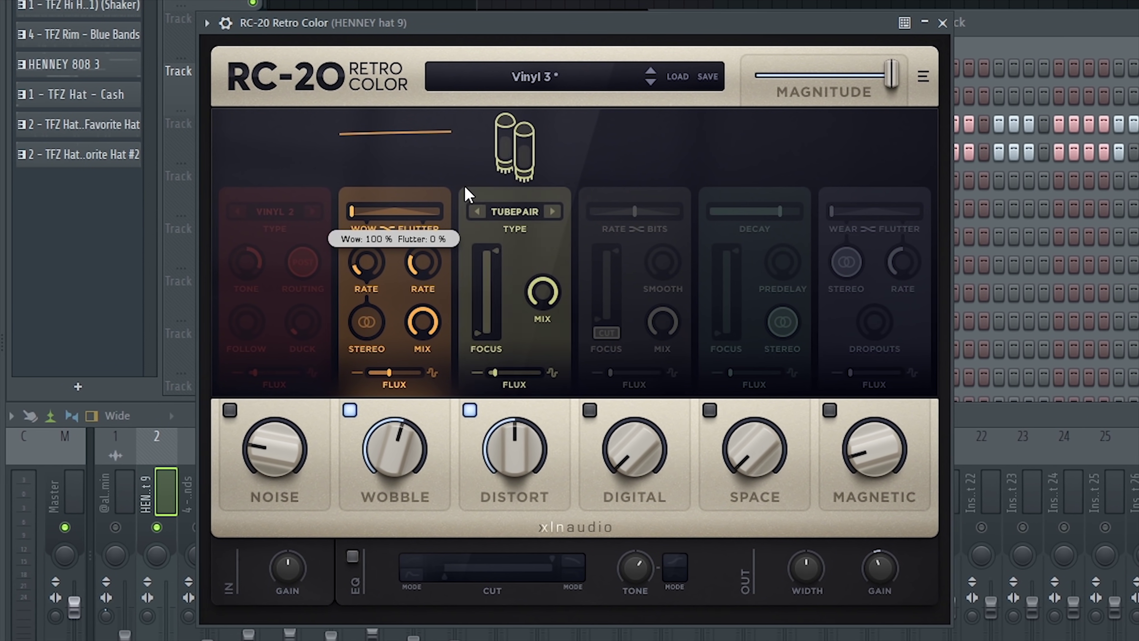
left_click(470, 410)
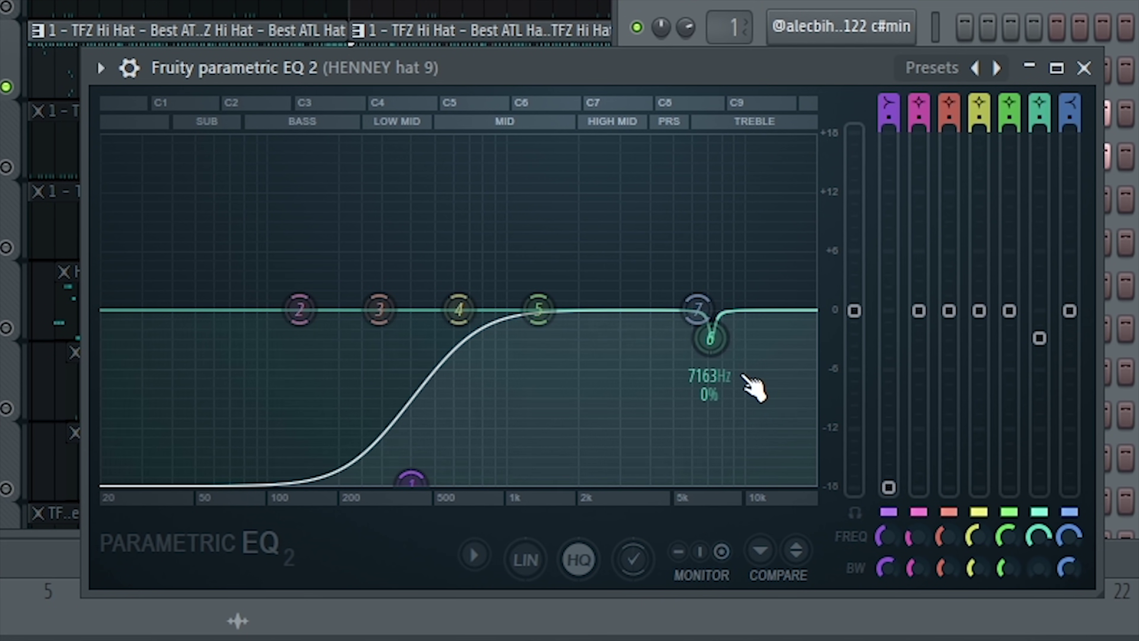
Step: Fine-tune the narrow band 6 cut near 7.2 kHz in Fruity parametric EQ 2, then play the hi-hats with Fruity Reeverb 2
left_click_drag(708, 342, 709, 340)
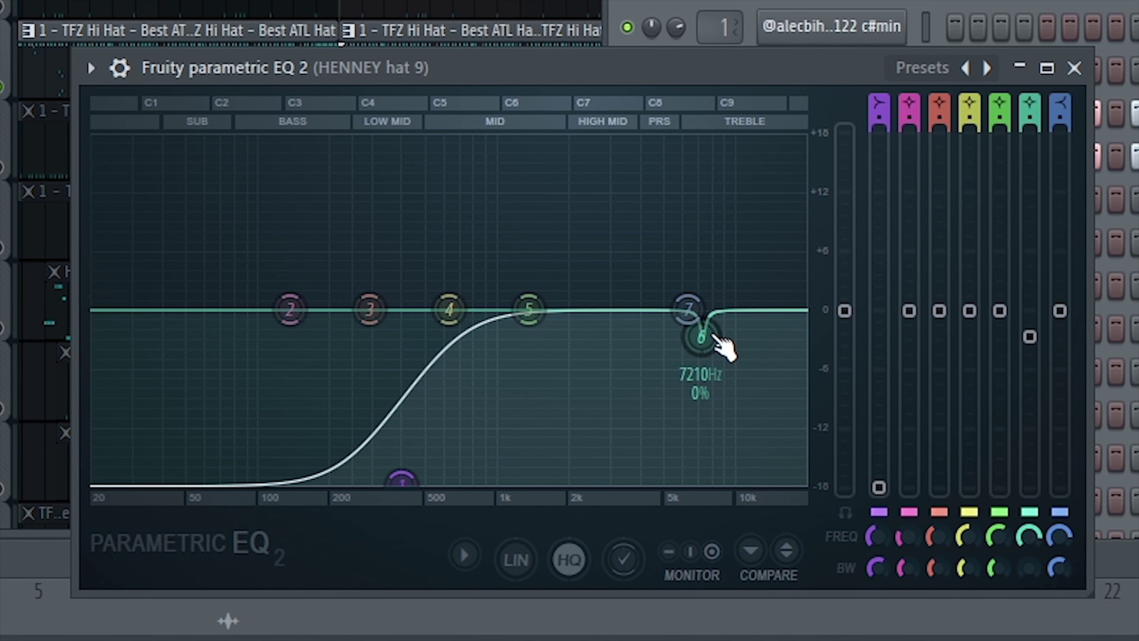
left_click_drag(700, 352, 702, 352)
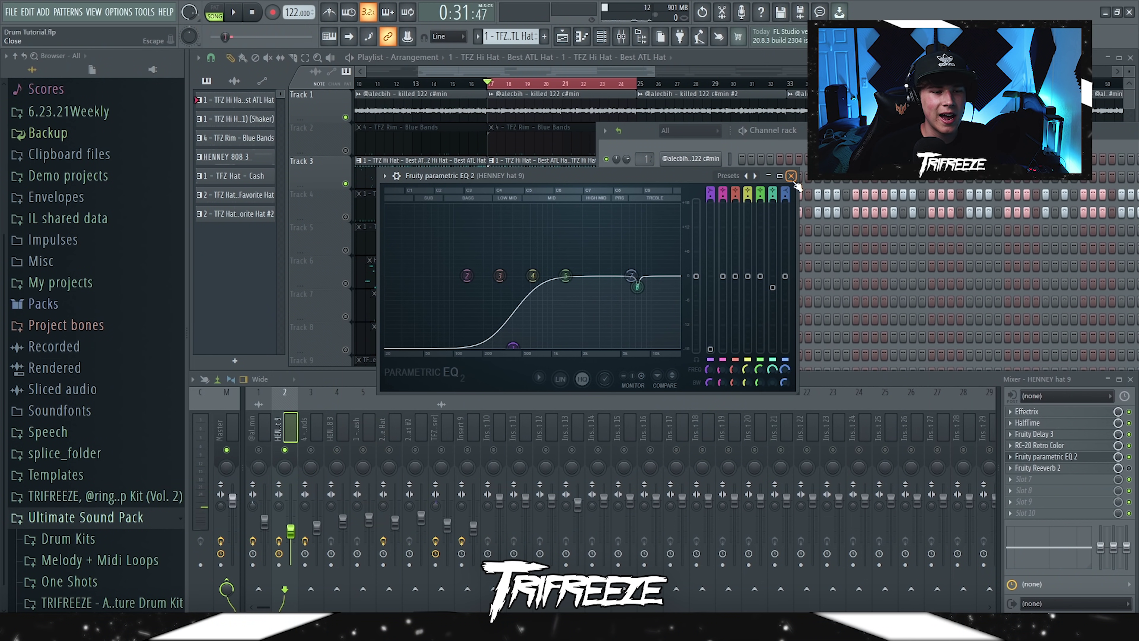
left_click(791, 175)
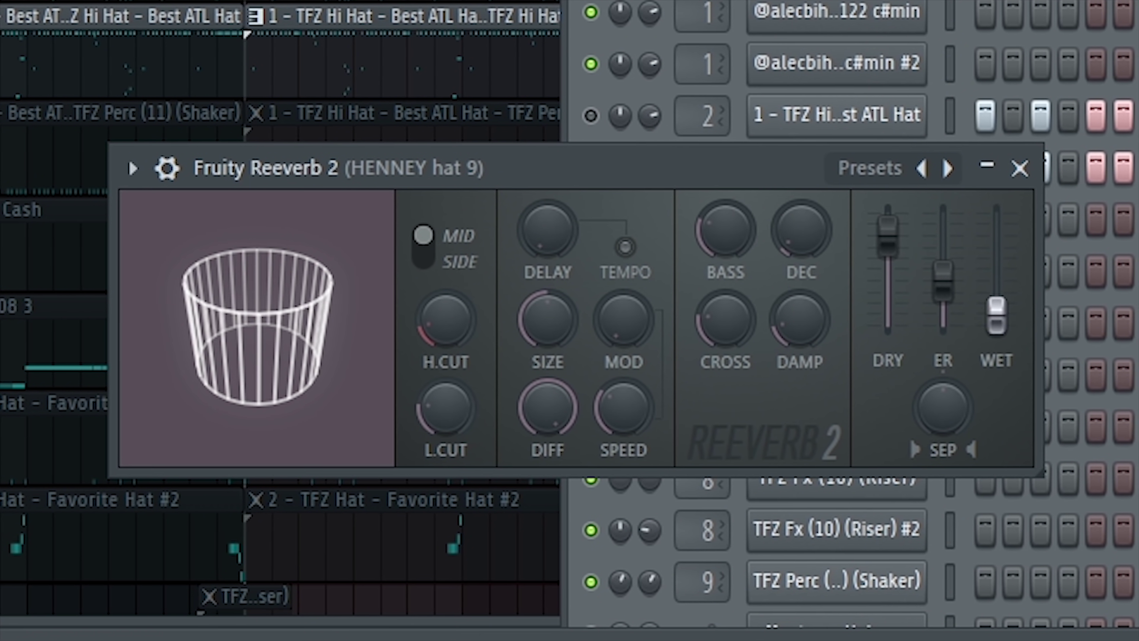
key("space")
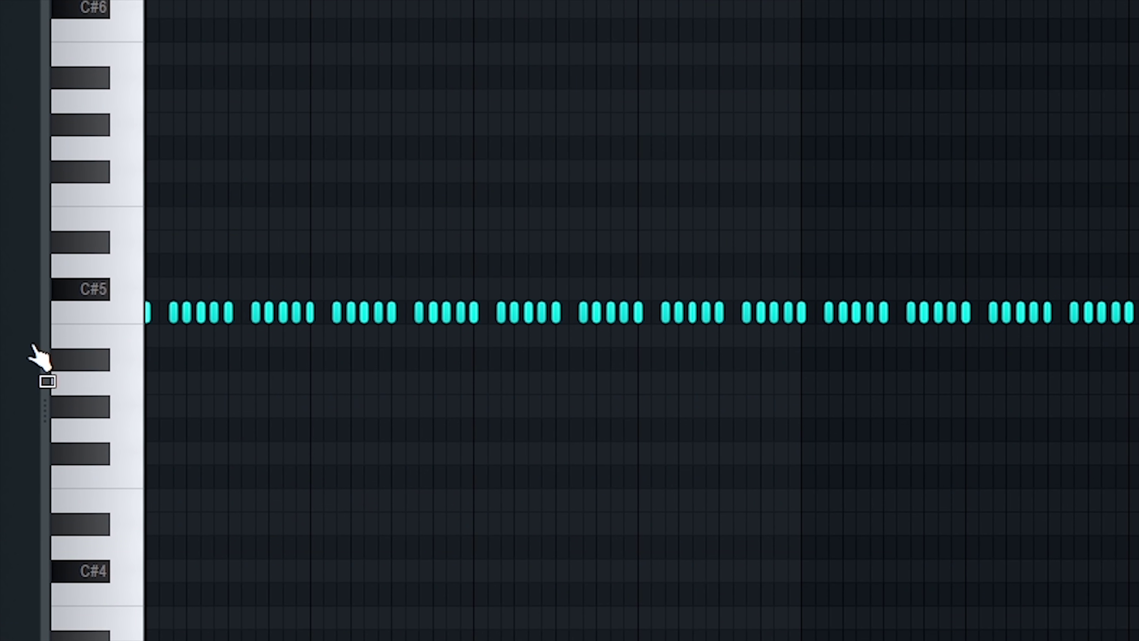
Step: Open the Favorite 808 pattern from bar 17 of Track 6 in the piano roll
scroll(55, 337, "up", 4)
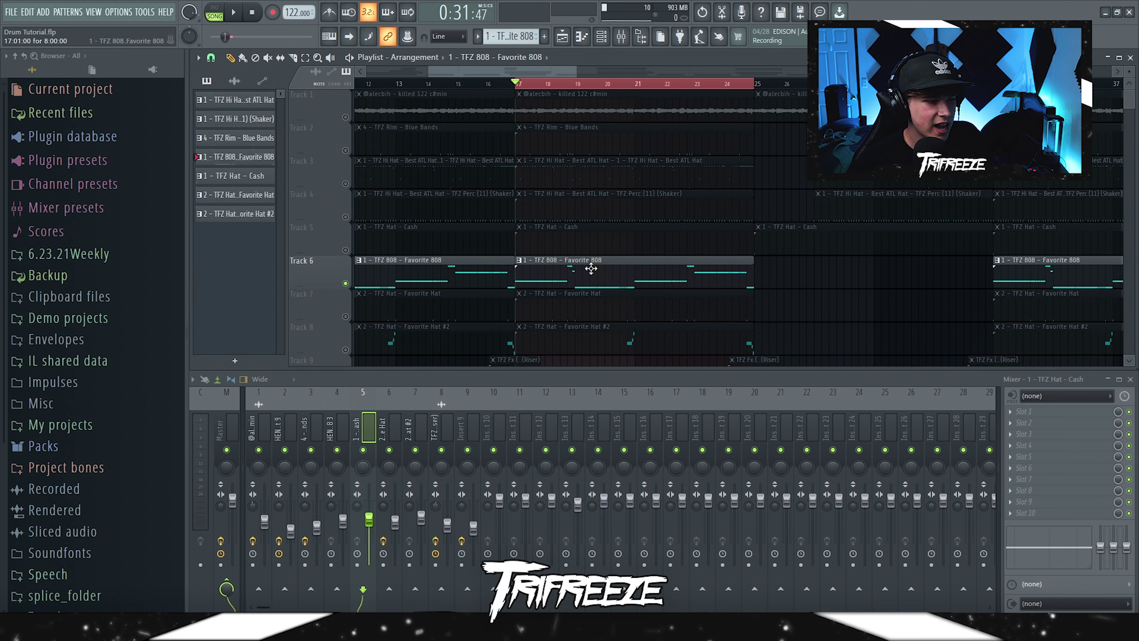
double_click(591, 268)
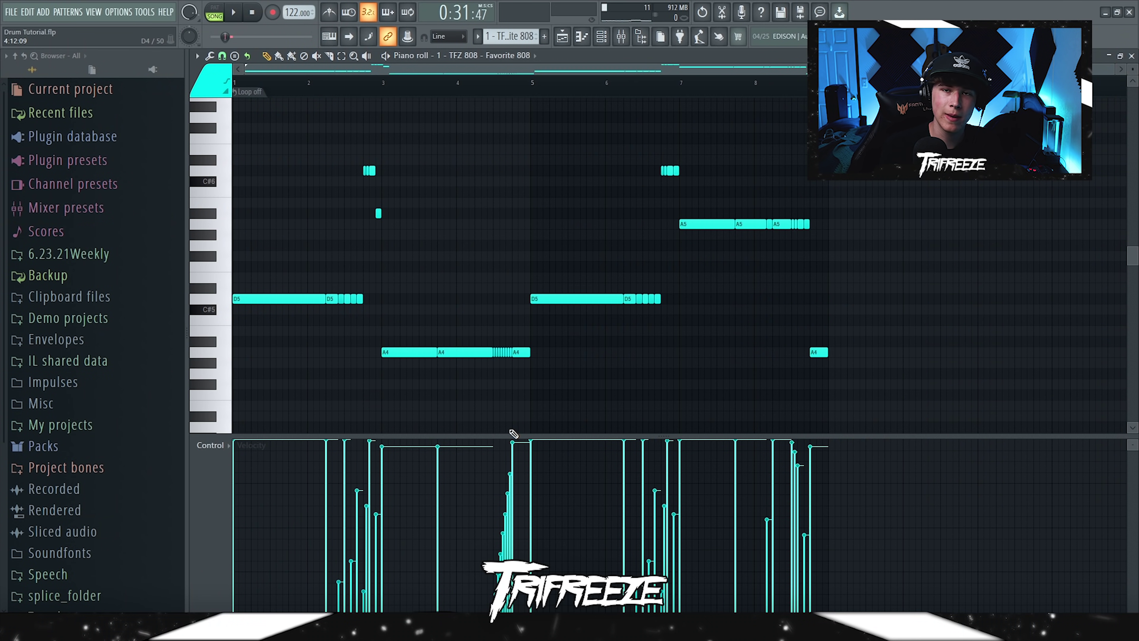
scroll(330, 237, "up", 1)
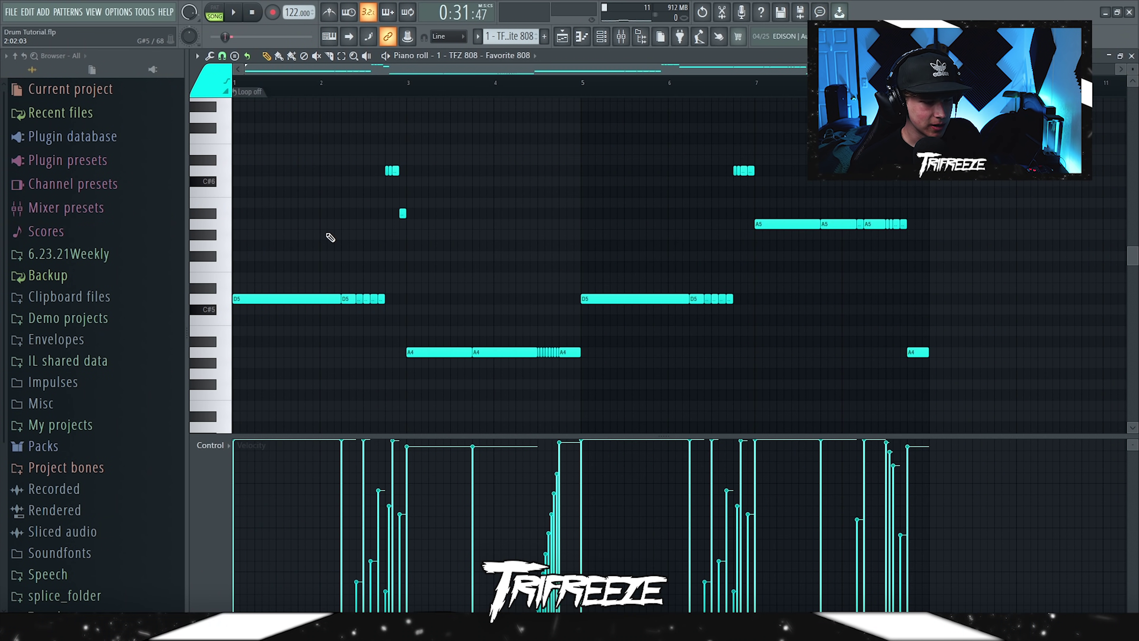
Step: Try slicing the opening D5 note and the long A4 notes of the 808 into shorter hits during playback
left_click_drag(287, 289, 287, 310)
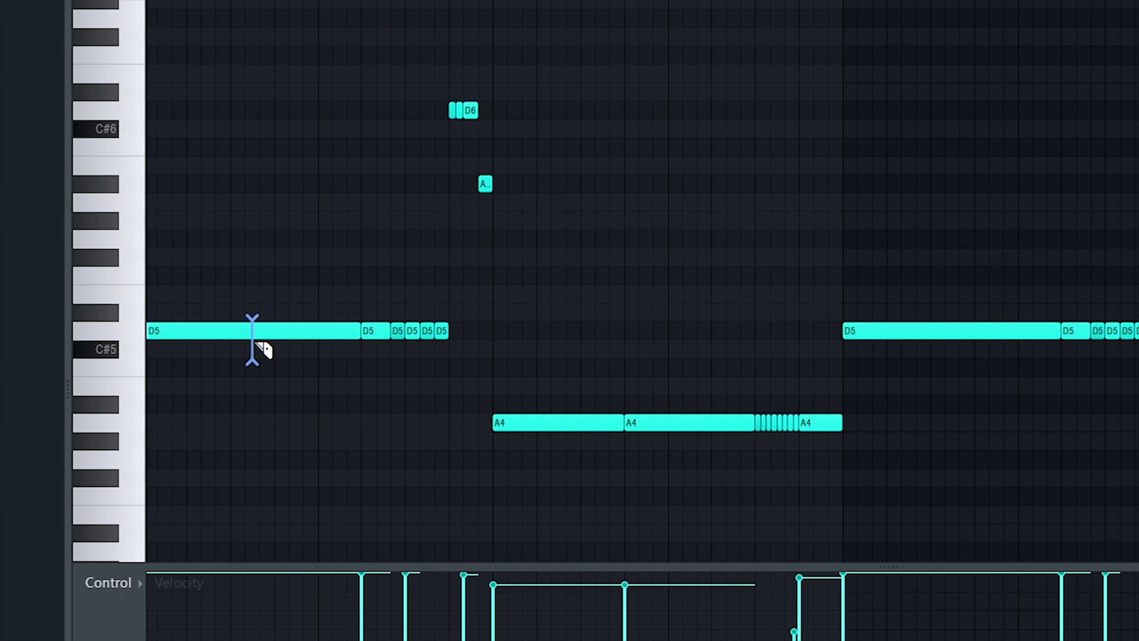
scroll(310, 323, "down", 1)
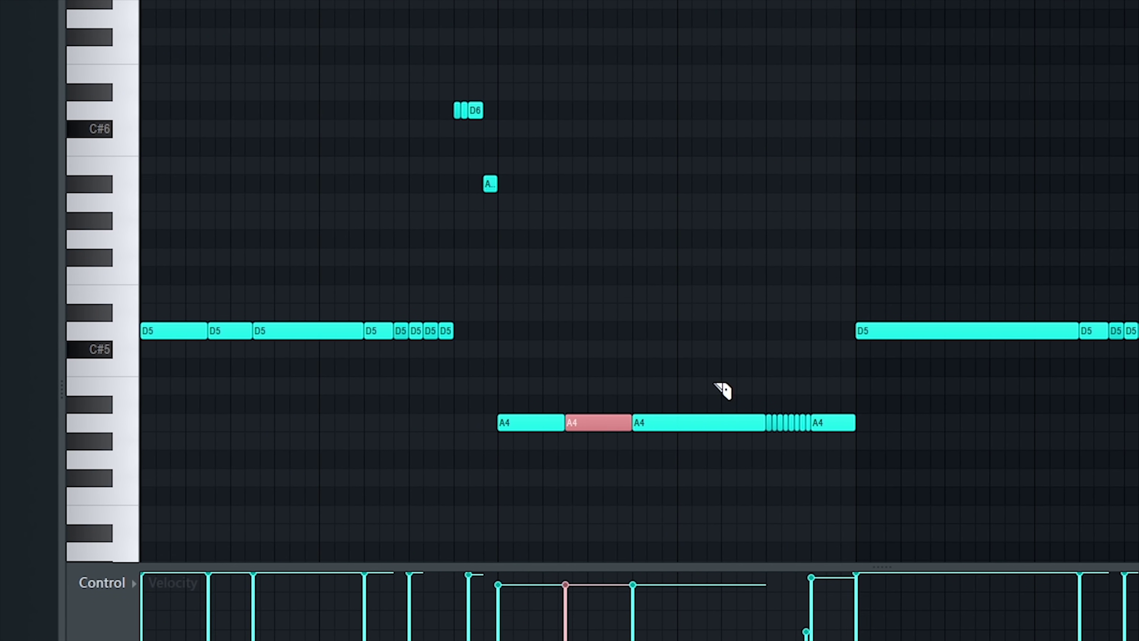
left_click_drag(720, 394, 720, 442)
key("space")
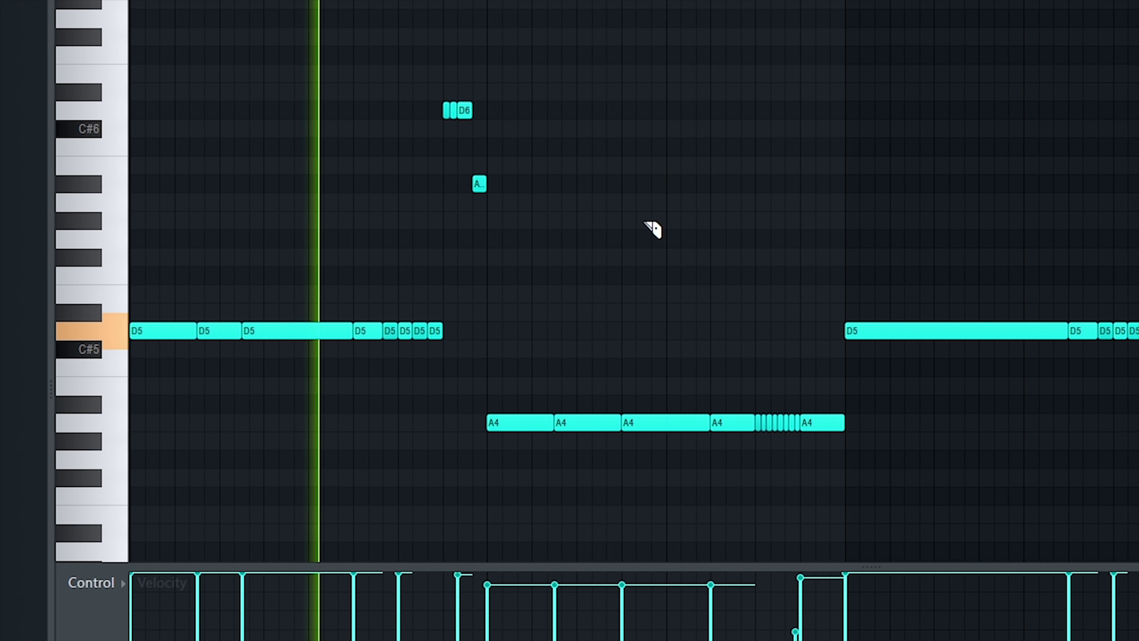
left_click_drag(570, 385, 572, 453)
left_click_drag(663, 427, 670, 449)
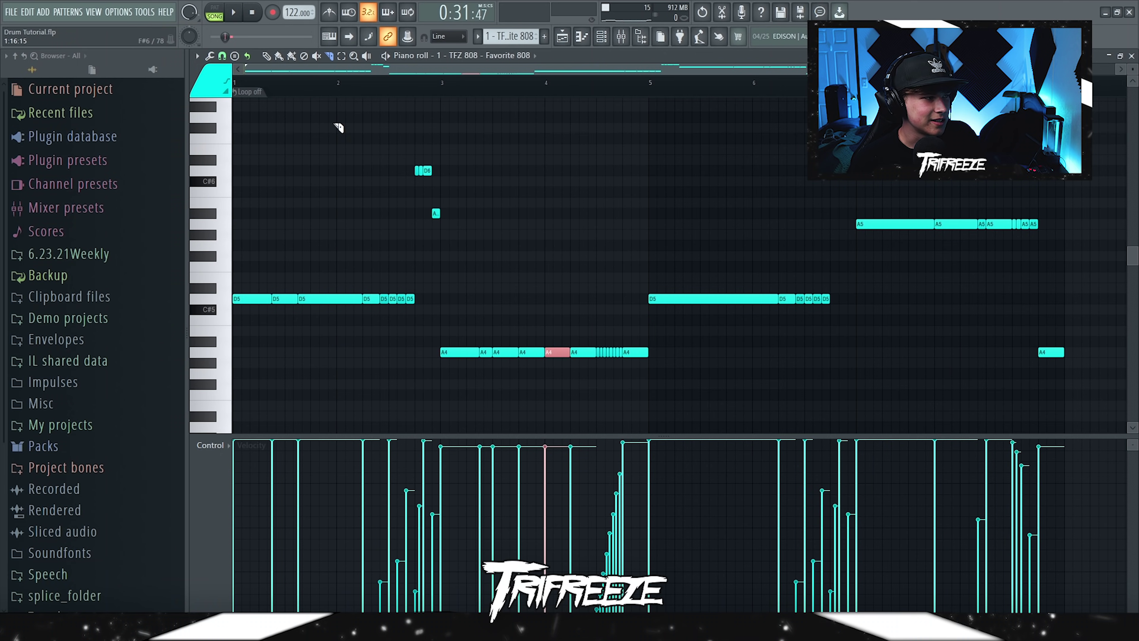
Step: Undo the slices made in the 808's D5 and A4 notes
key("ctrl+alt+z")
key("ctrl+alt+z")
key("ctrl+alt+z")
key("ctrl+alt+z")
key("ctrl+alt+z")
key("ctrl+alt+z")
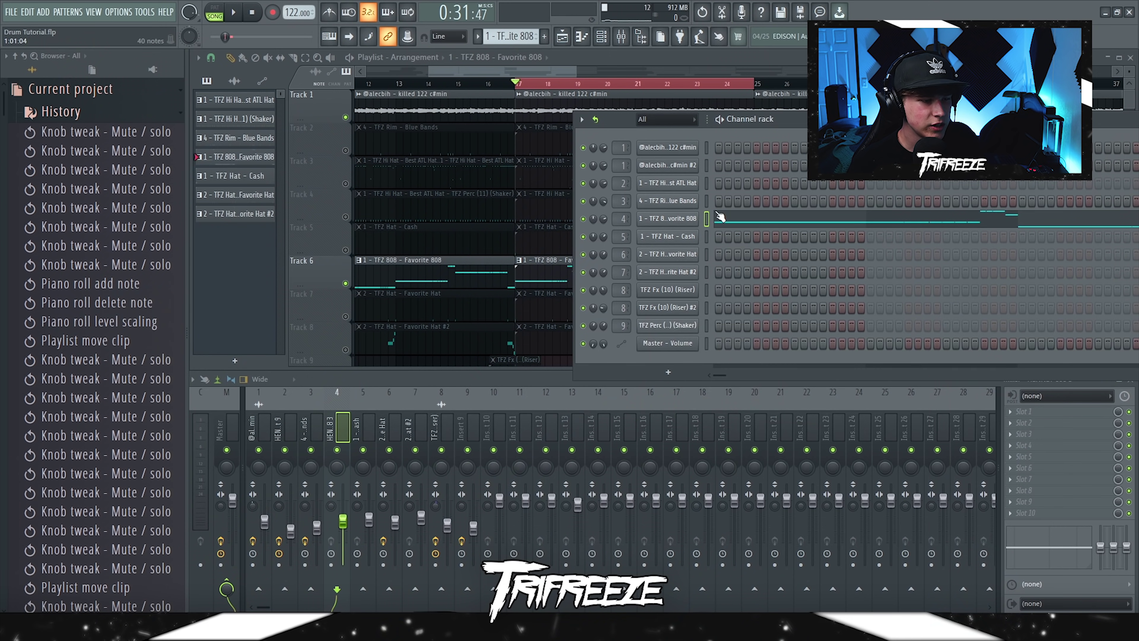
Step: Clone the Favorite 808 channel and draw its opening D5 notes, followed by short D6 and B5 notes in bar 2
right_click(699, 218)
left_click(720, 333)
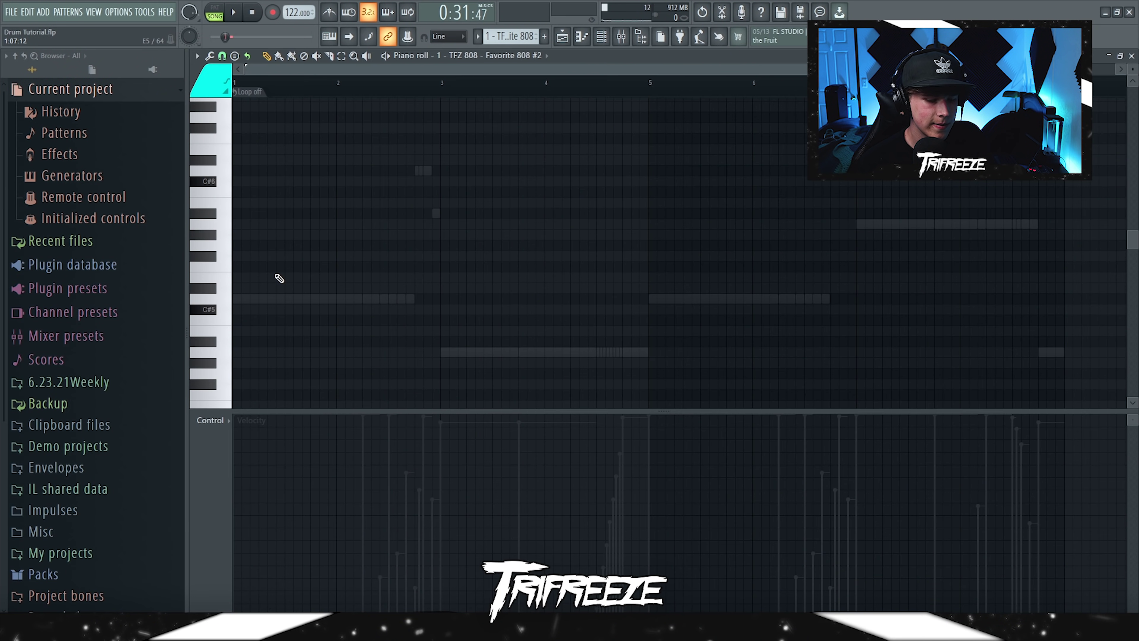
left_click(277, 296)
left_click(423, 301)
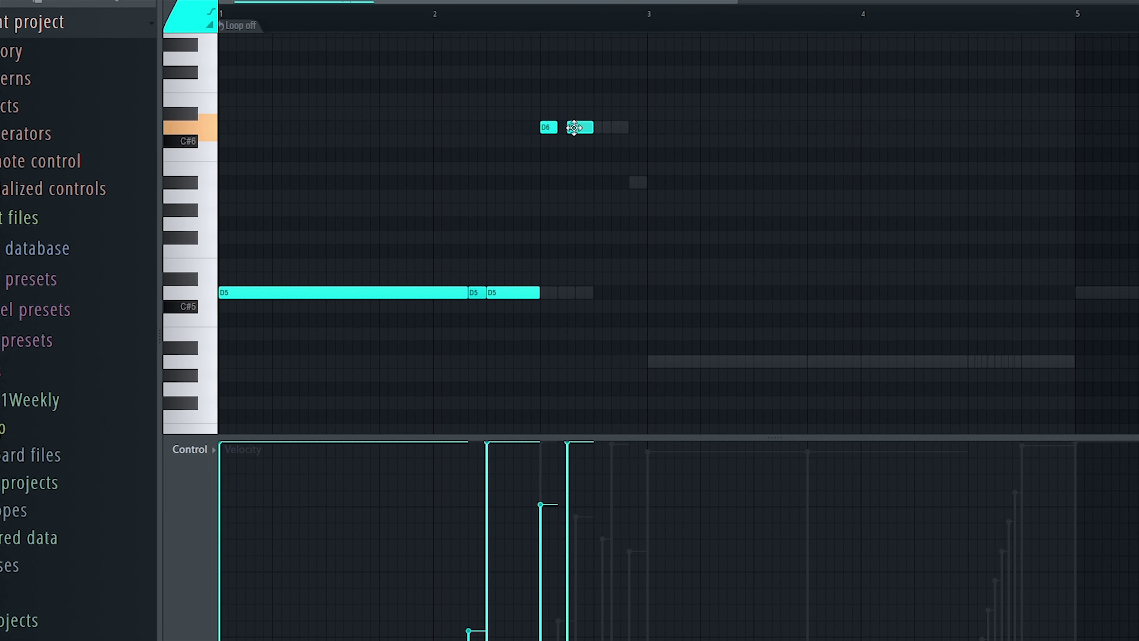
left_click_drag(613, 173, 618, 179)
key("space")
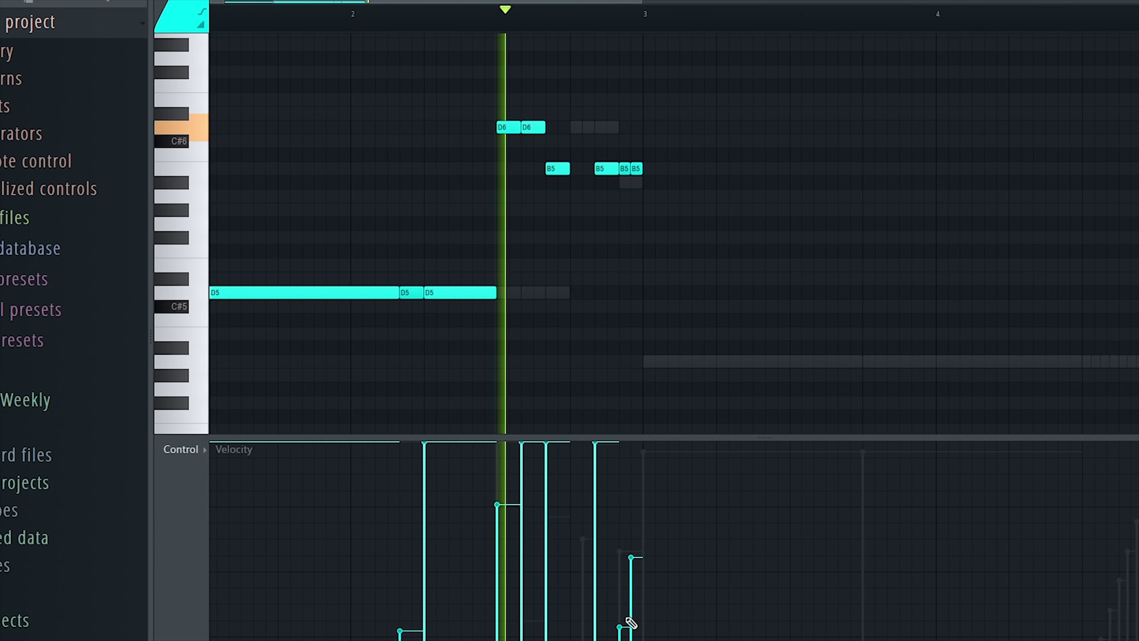
Step: Lower the B5 notes to A#5 and fill bars 3 and 4 with A4 notes, a short E5 accent and a closing roll
left_click(645, 361)
key("space")
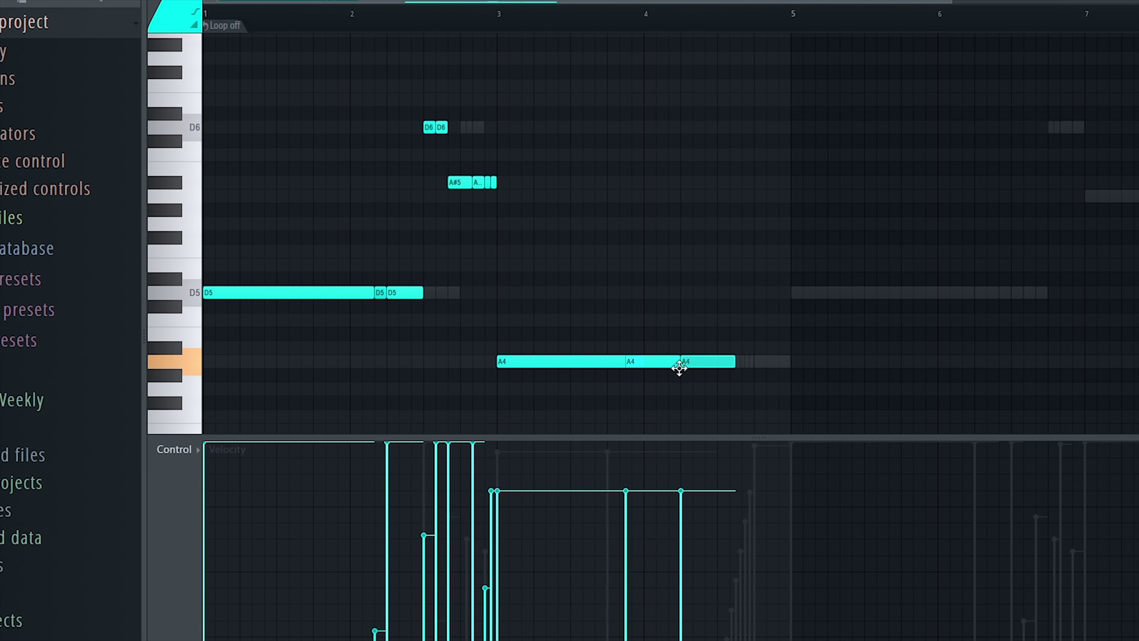
key("space")
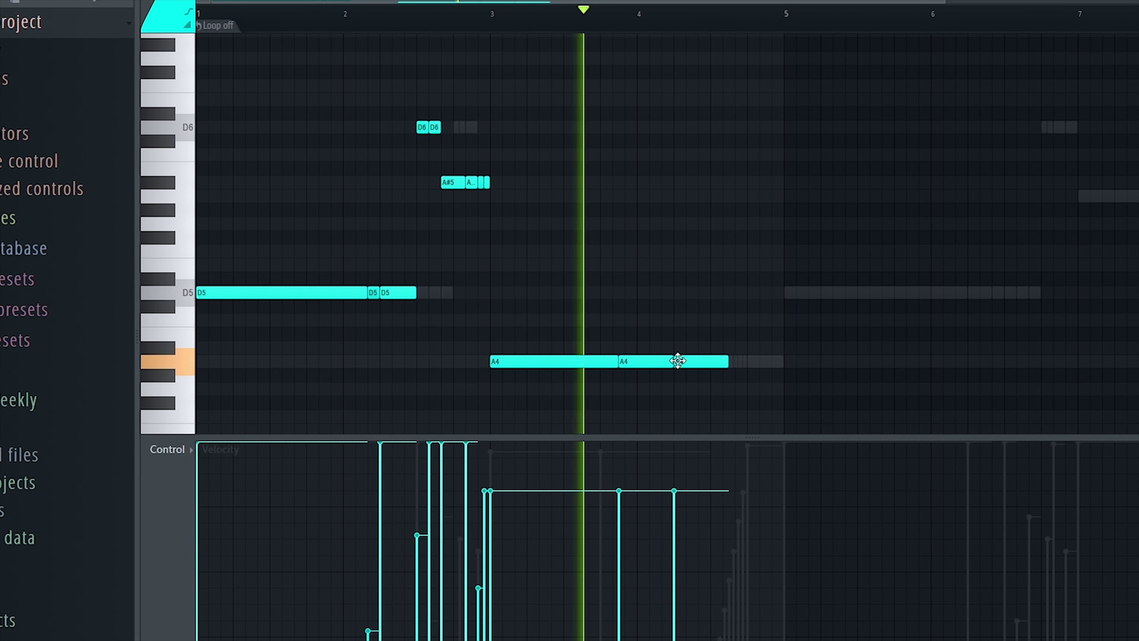
left_click(685, 463)
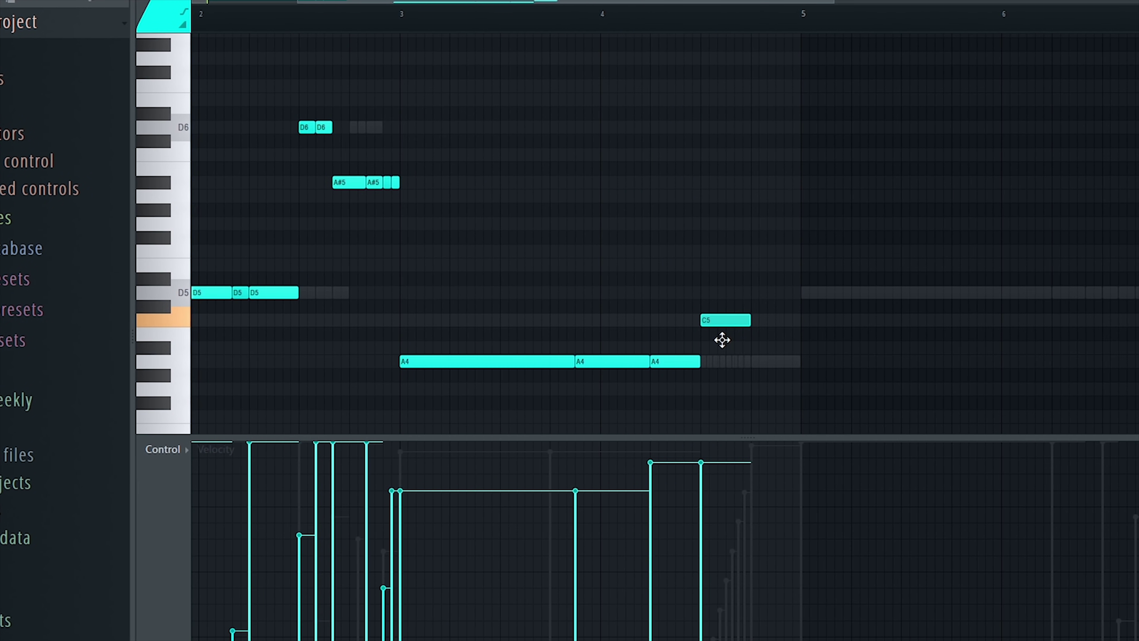
key("space")
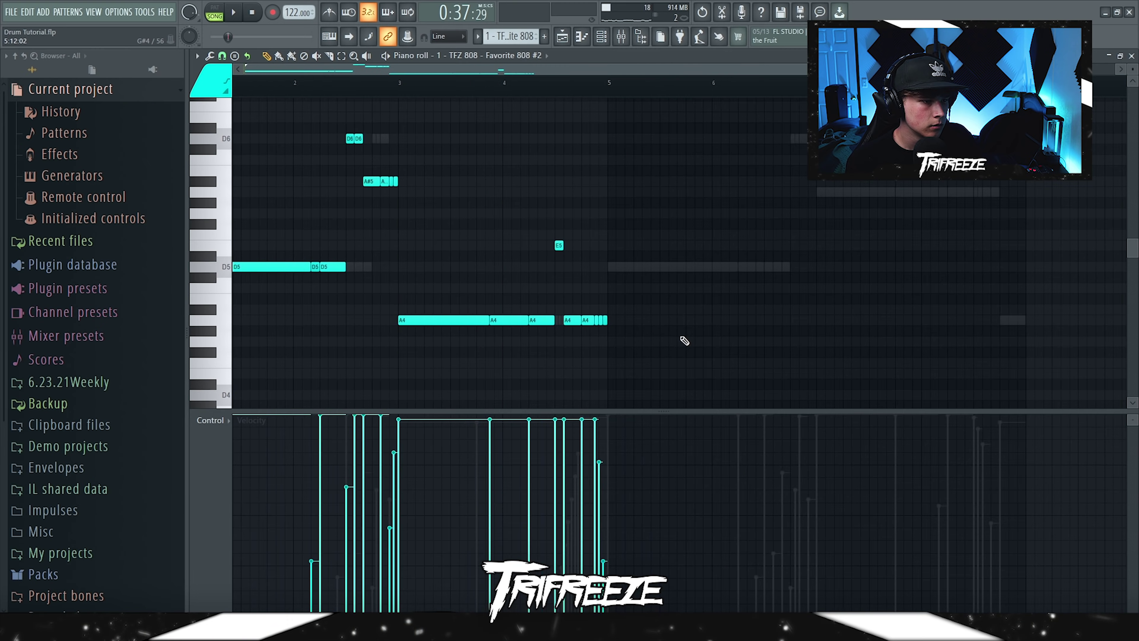
Step: Duplicate the 808 pattern to bars 5 through 8 with the copied A4 notes raised to A5, and ramp up the bar 4 roll's velocities
key("ctrl+b")
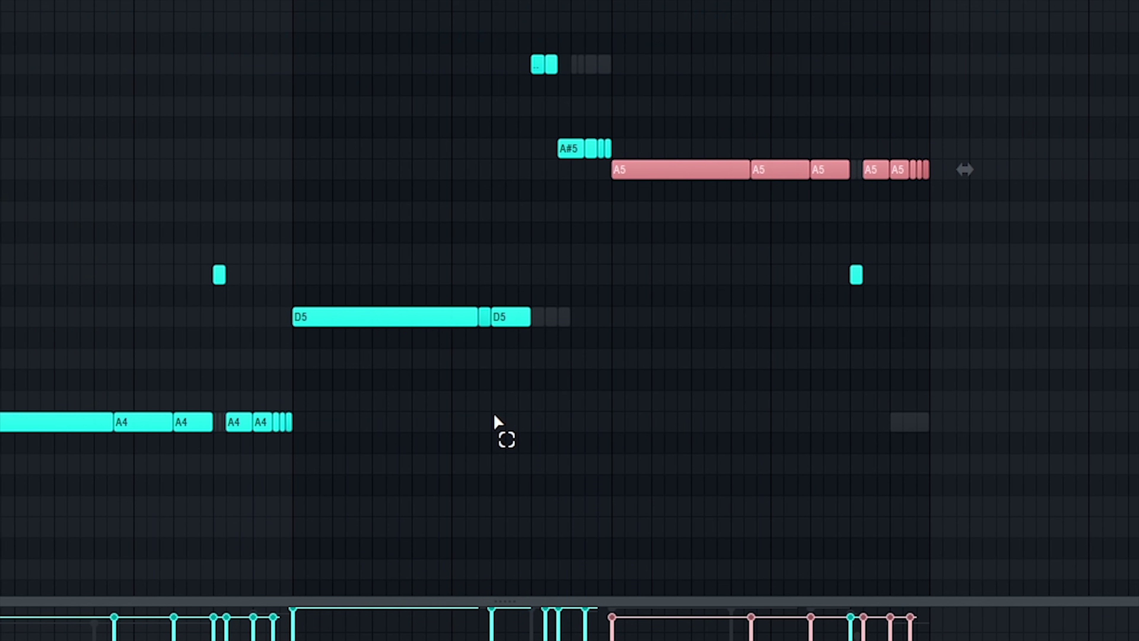
left_click(658, 316)
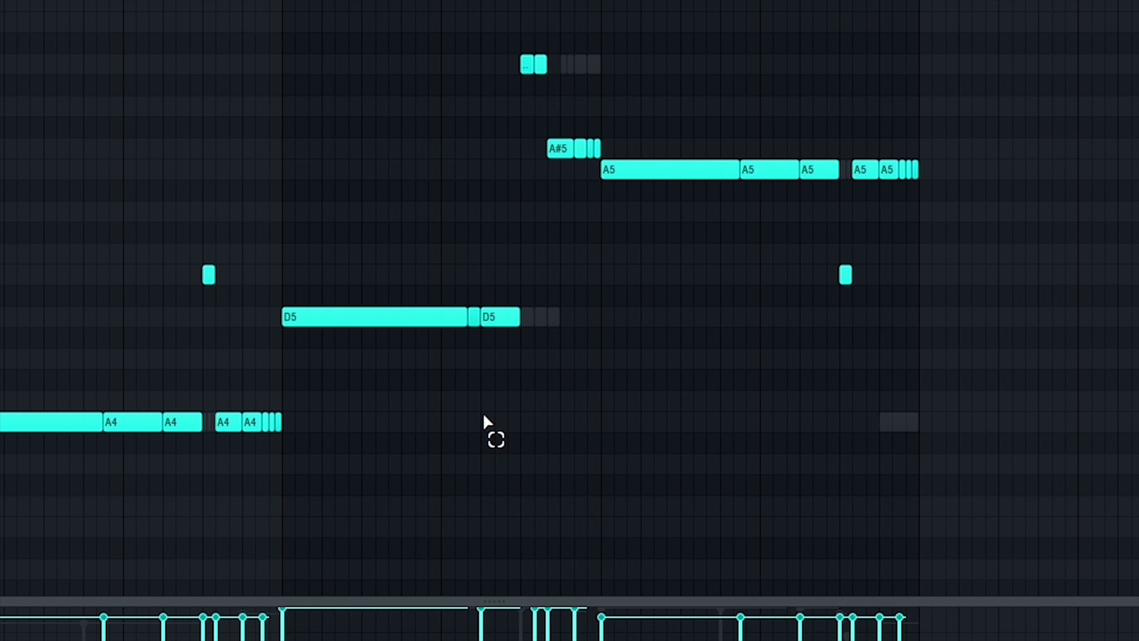
scroll(658, 287, "down", 1)
left_click_drag(558, 543, 565, 333)
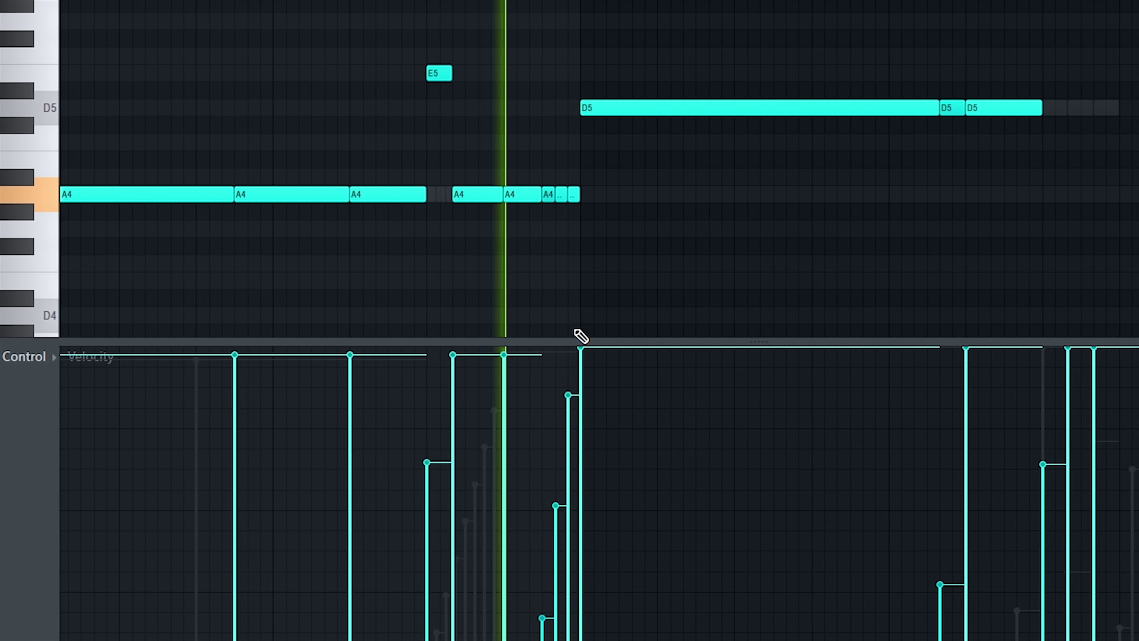
scroll(743, 188, "down", 3)
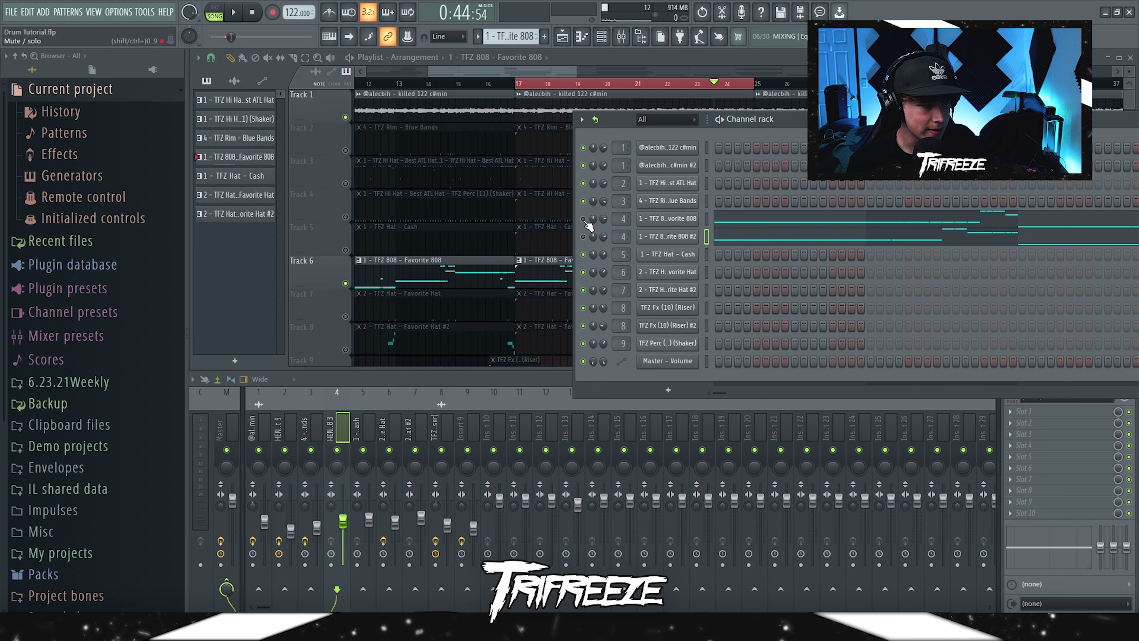
Step: Review the sparse C5 percussion pattern in the piano roll during playback
right_click(659, 226)
key("Escape")
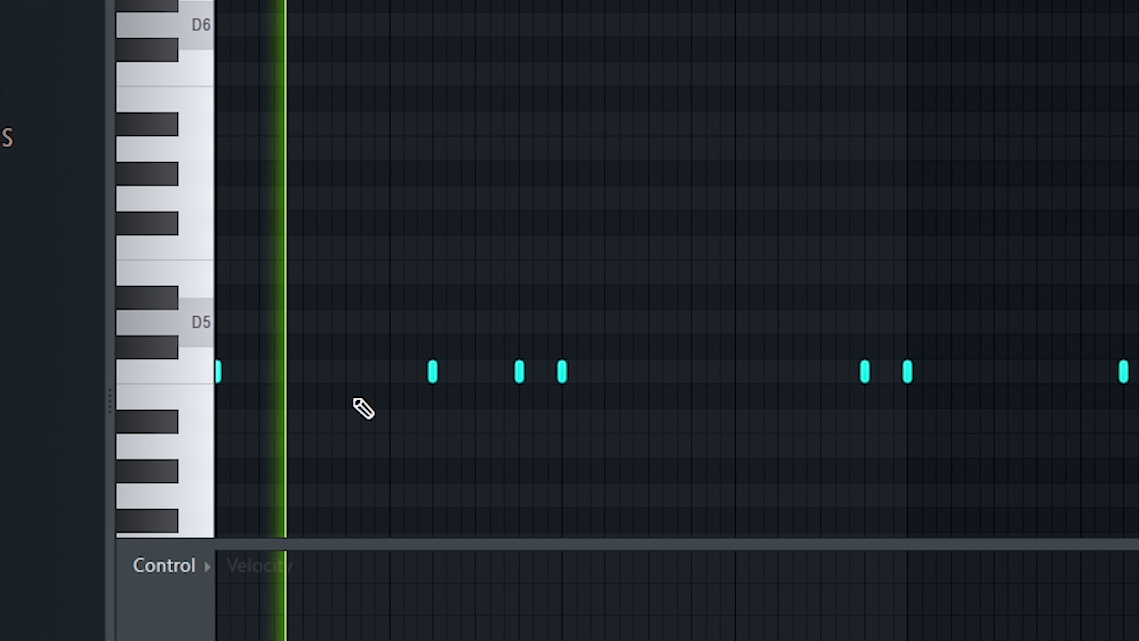
scroll(386, 363, "down", 3)
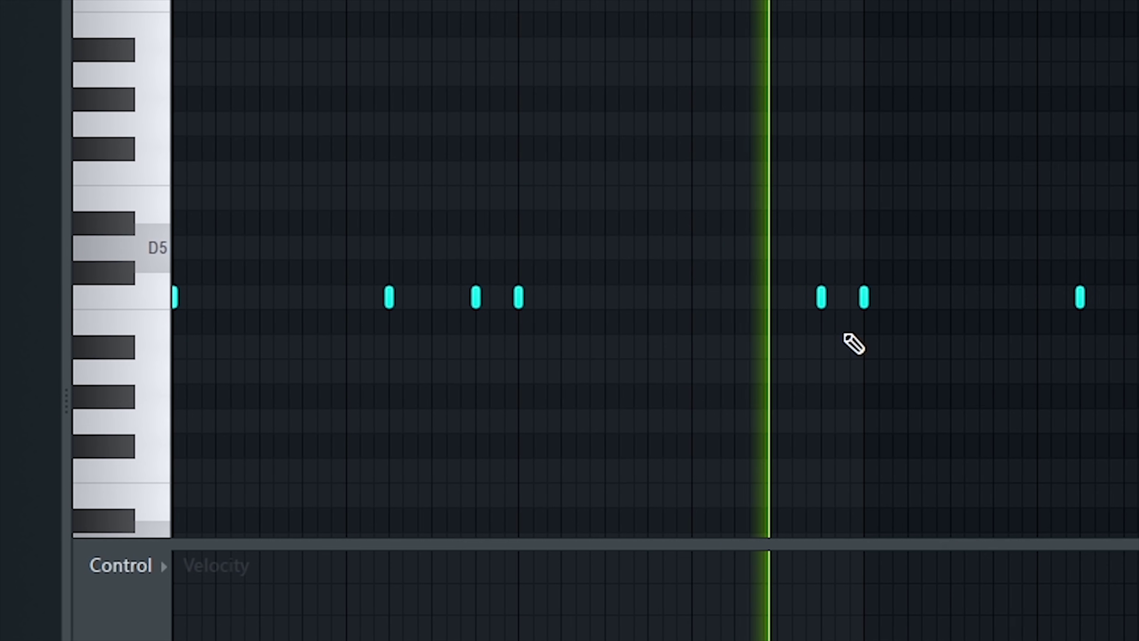
left_click_drag(585, 196, 170, 368)
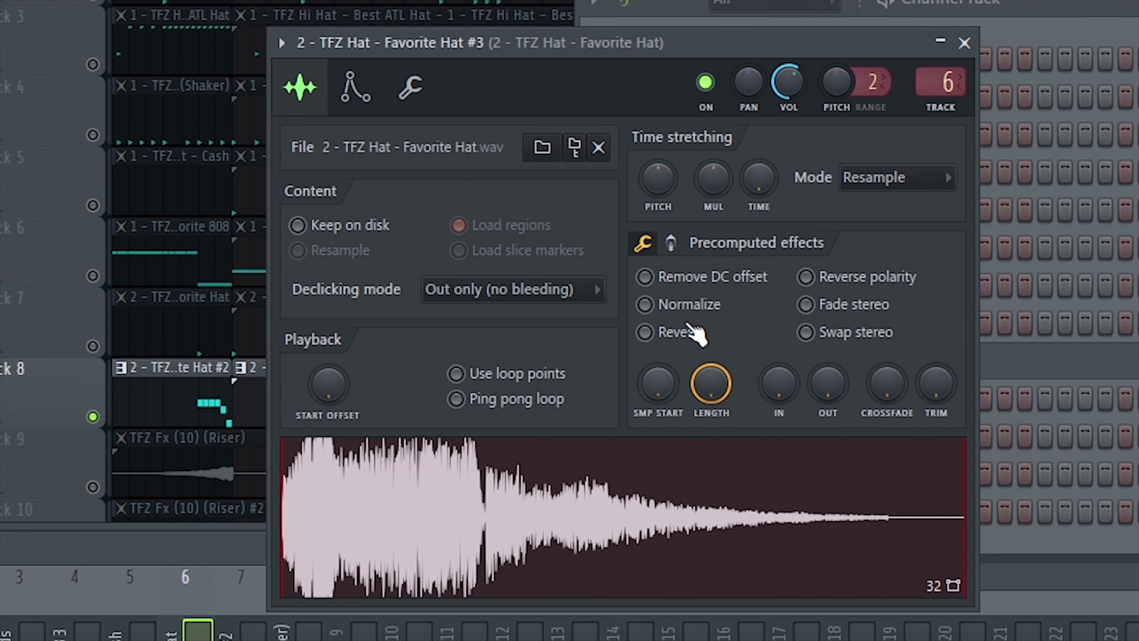
Step: Reverse the Favorite Hat #3 sample, raise its start offset to about mid-sample and open its envelope settings
left_click(642, 332)
left_click_drag(325, 385, 324, 321)
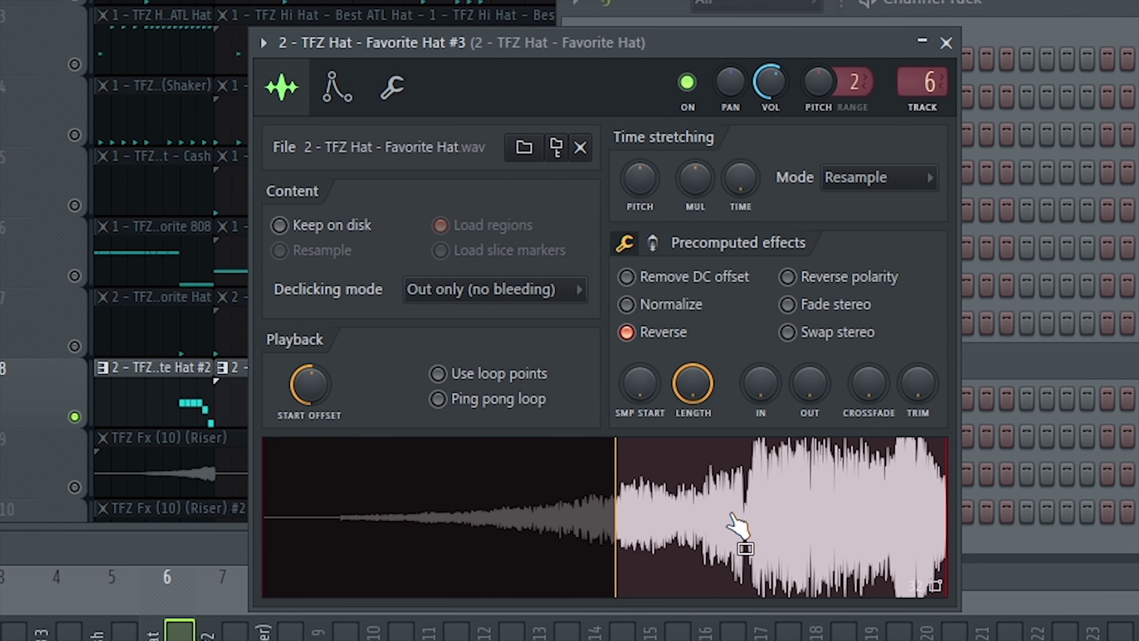
left_click(335, 87)
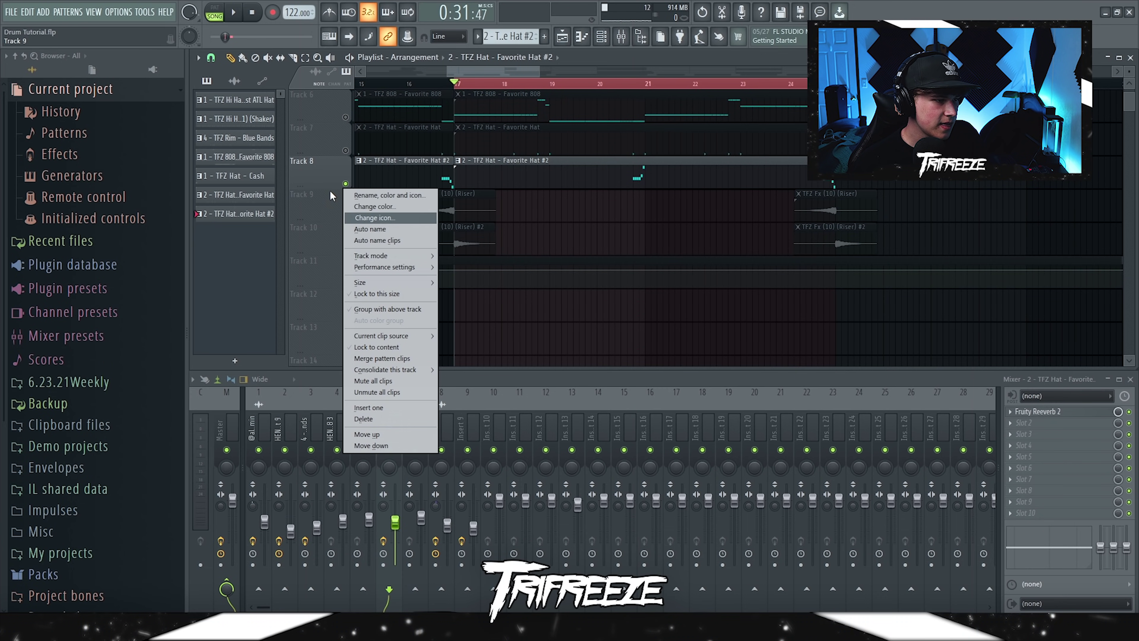
Step: Reactivate all playlist tracks and select successive arrangement sections, including bars 1 to 8 and bars 25 to 40, to review the song structure
left_click(349, 184)
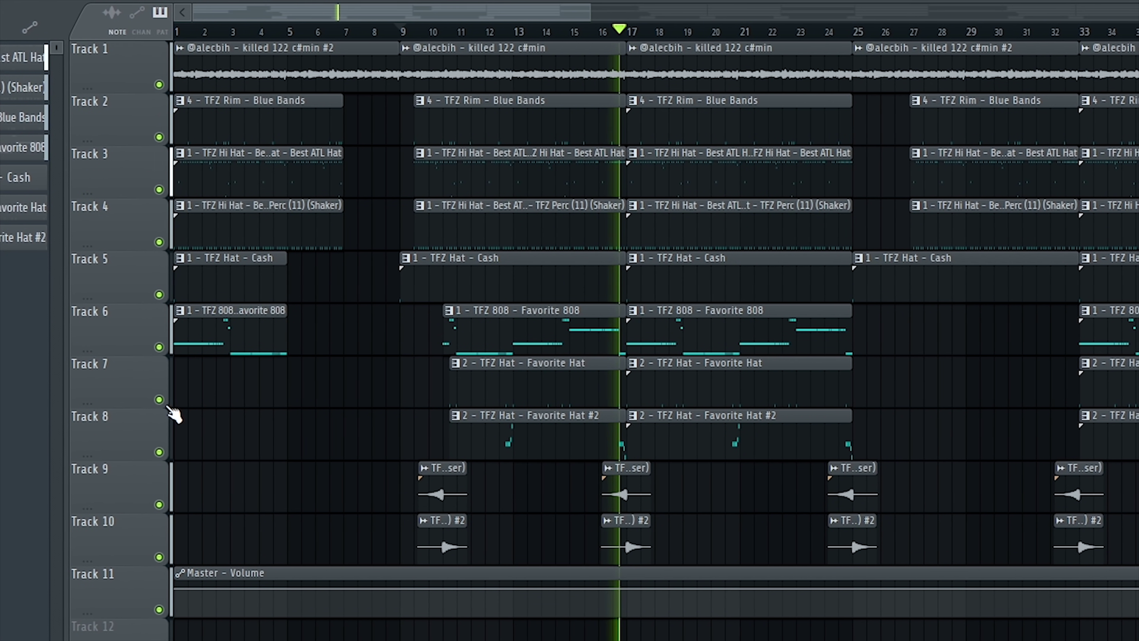
left_click_drag(274, 58, 197, 365)
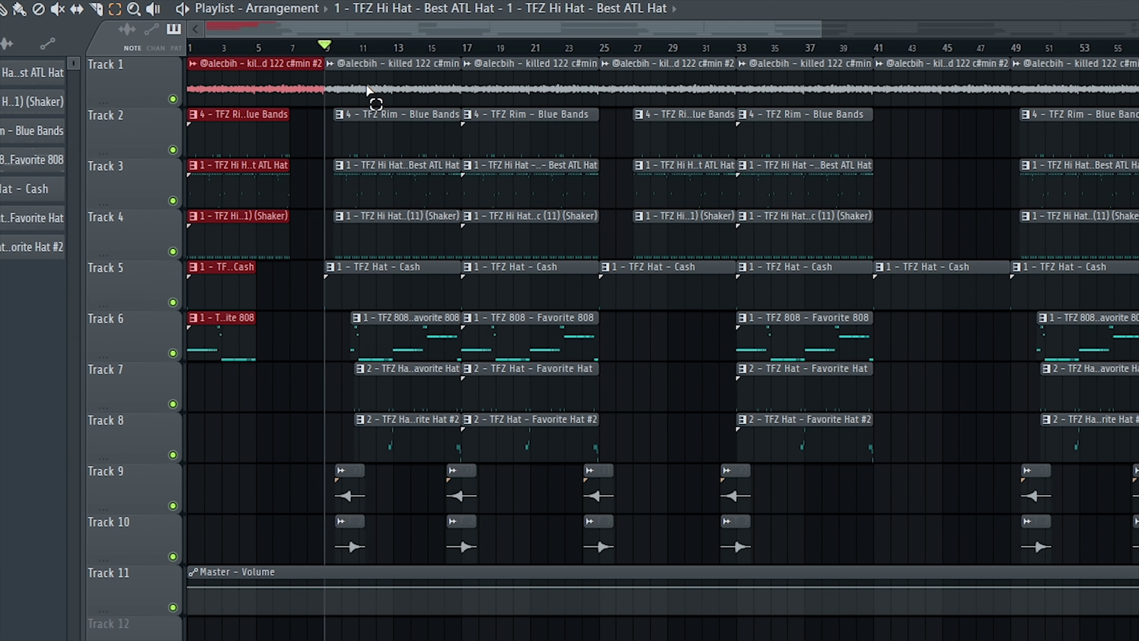
left_click_drag(354, 81, 522, 534)
left_click_drag(501, 51, 692, 509)
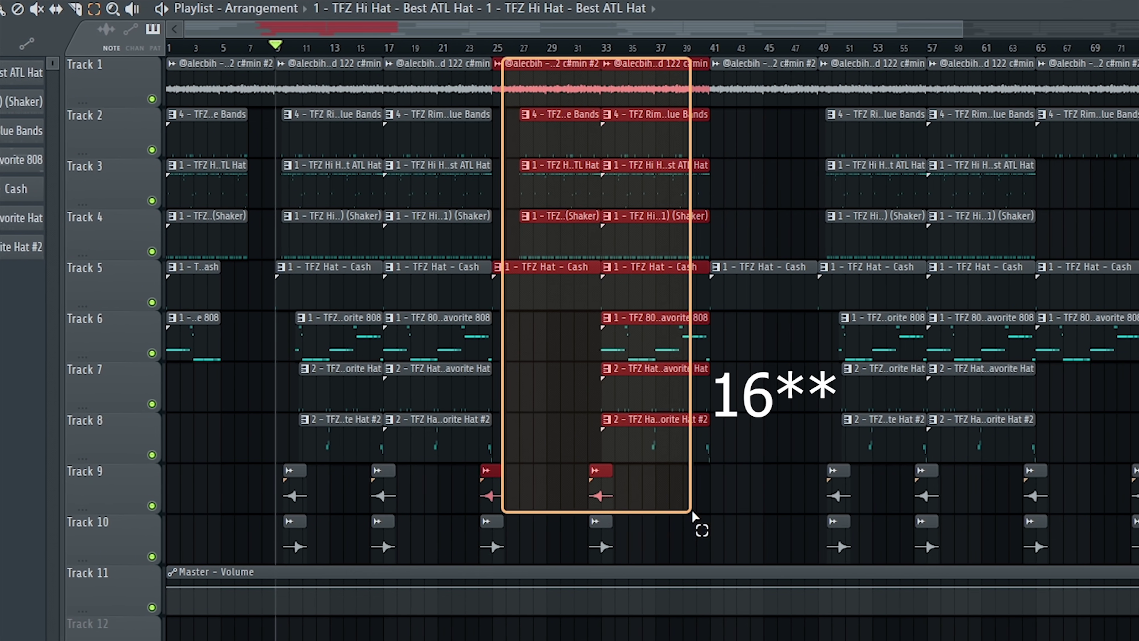
scroll(686, 524, "down", 3)
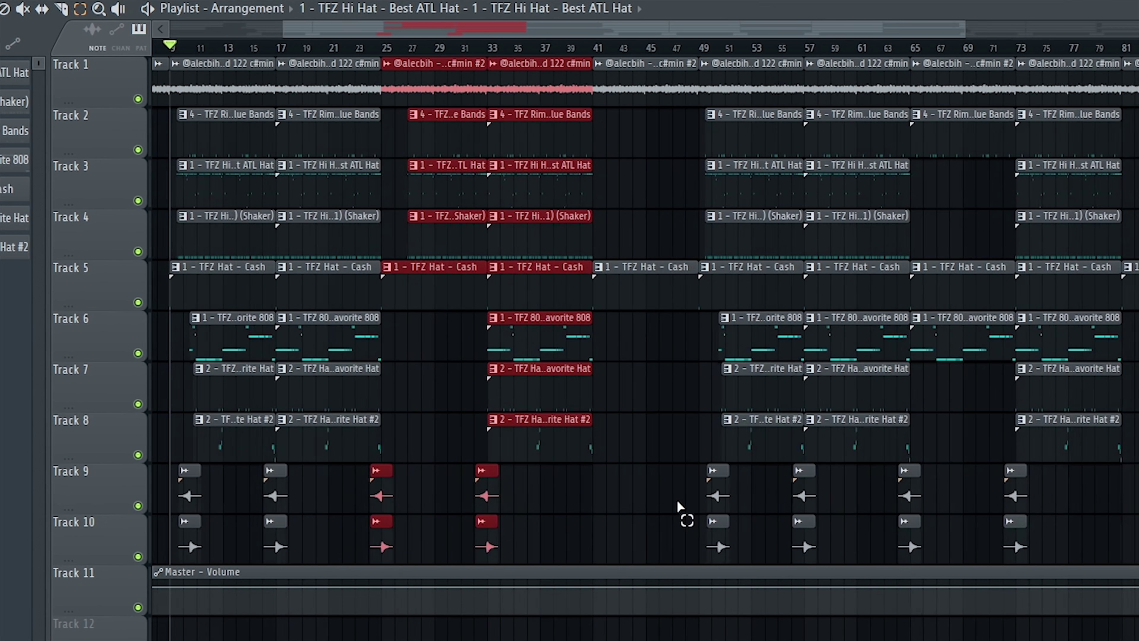
left_click_drag(514, 47, 1138, 125)
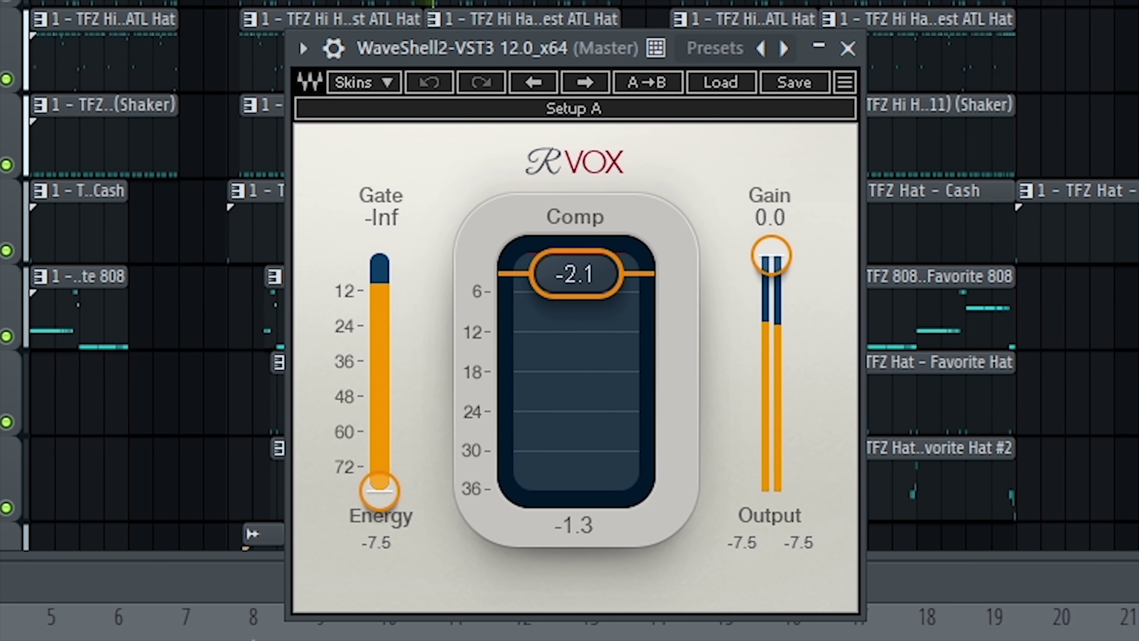
Step: Examine the master channel's RVox compression, Fresh Air mid and high air settings, and the Fruity Limiter
left_click(864, 58)
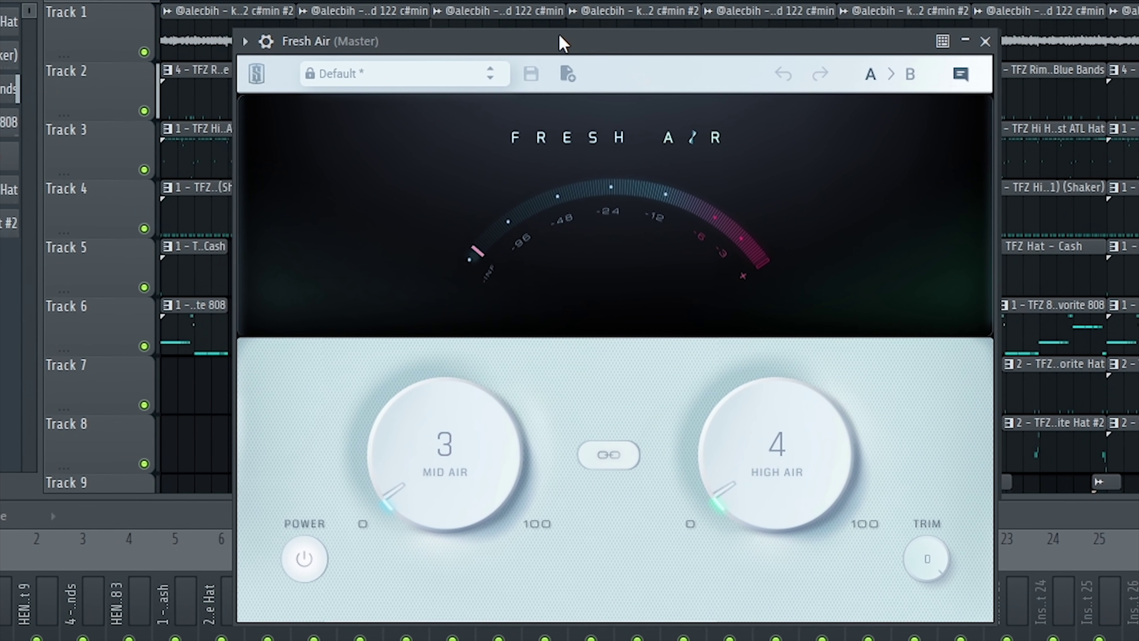
left_click_drag(737, 493, 737, 485)
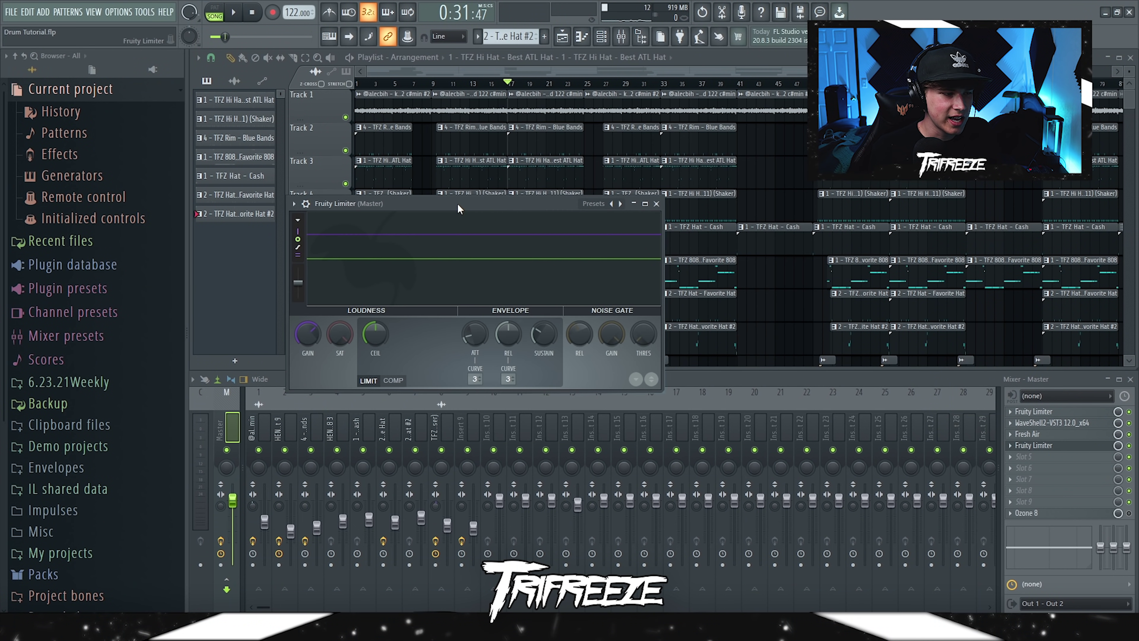
left_click_drag(458, 208, 602, 230)
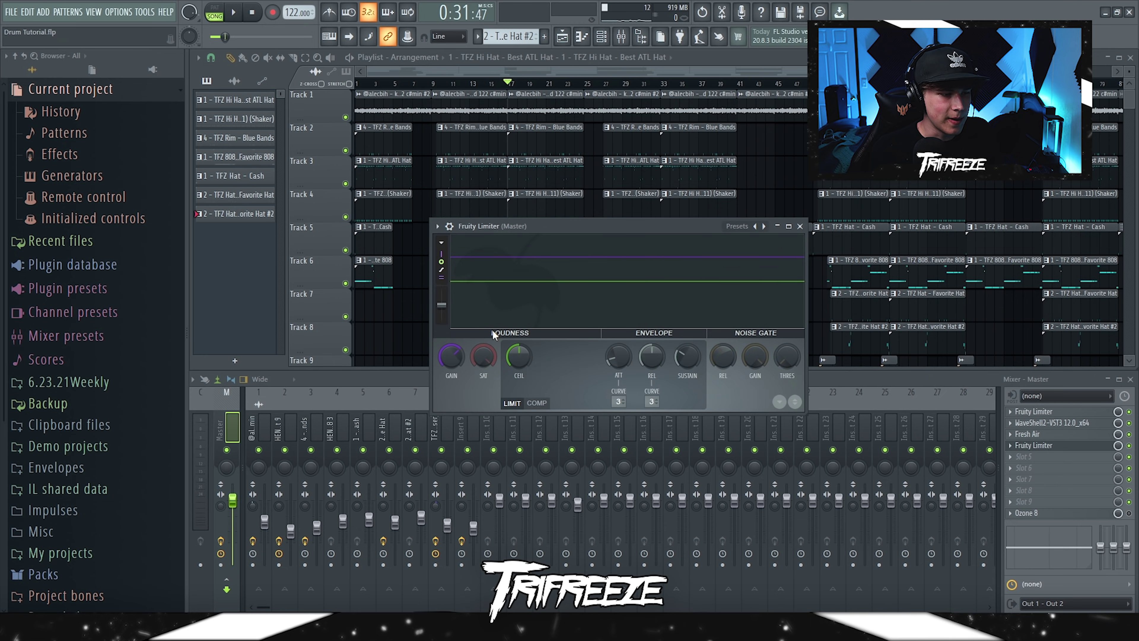